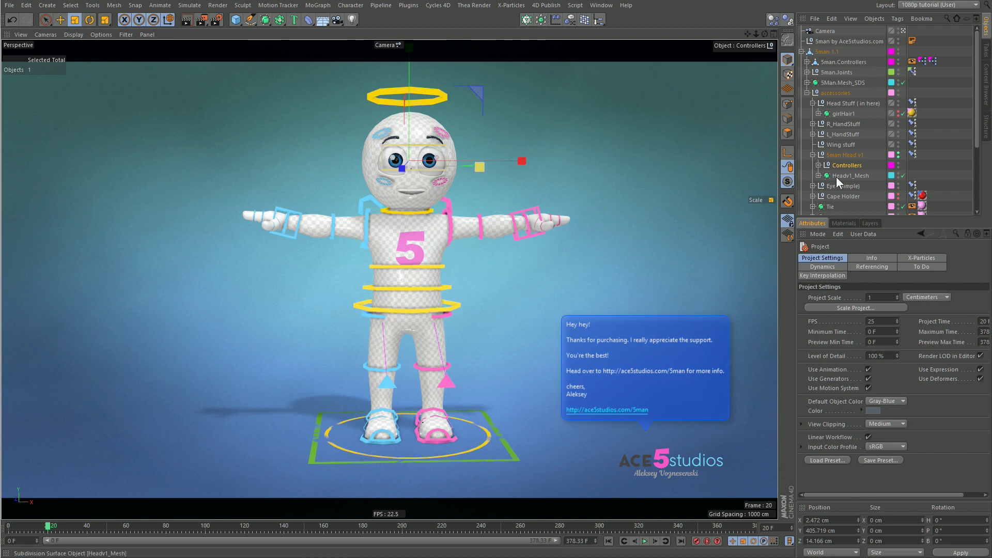
- Collapse the accessories group in the Object Manager
click(806, 93)
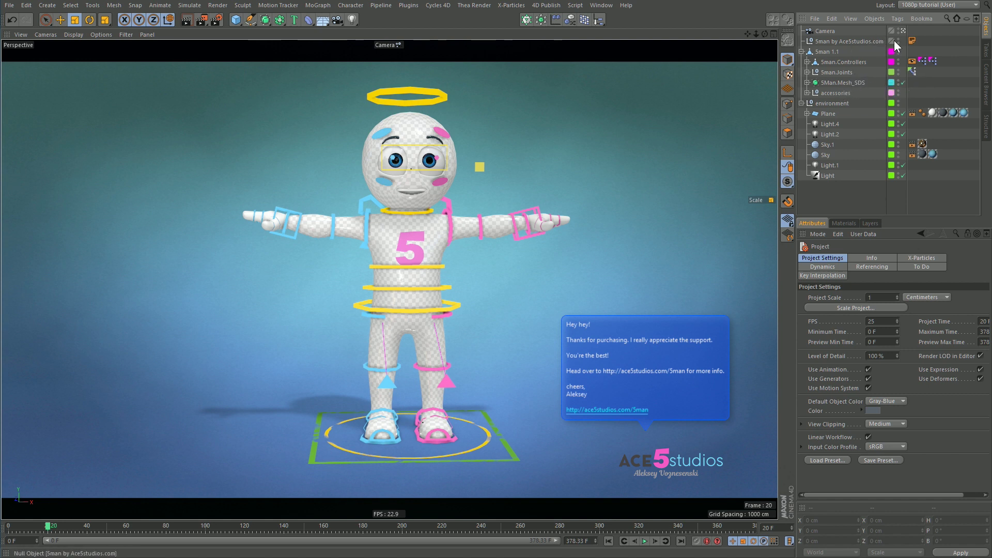
- Collapse environment, glance at Layers, then select 5man.Controllers to show its Controls tab
click(802, 103)
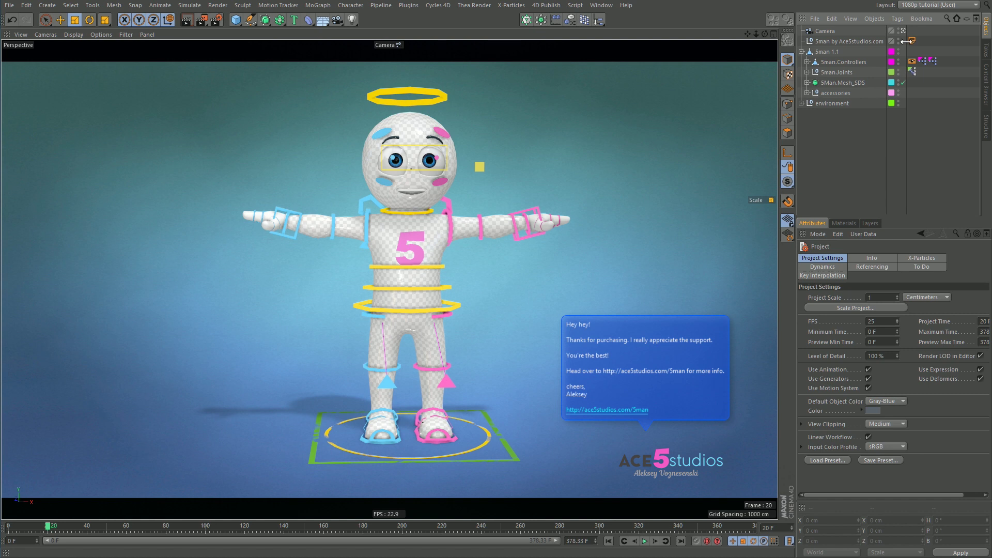
click(878, 223)
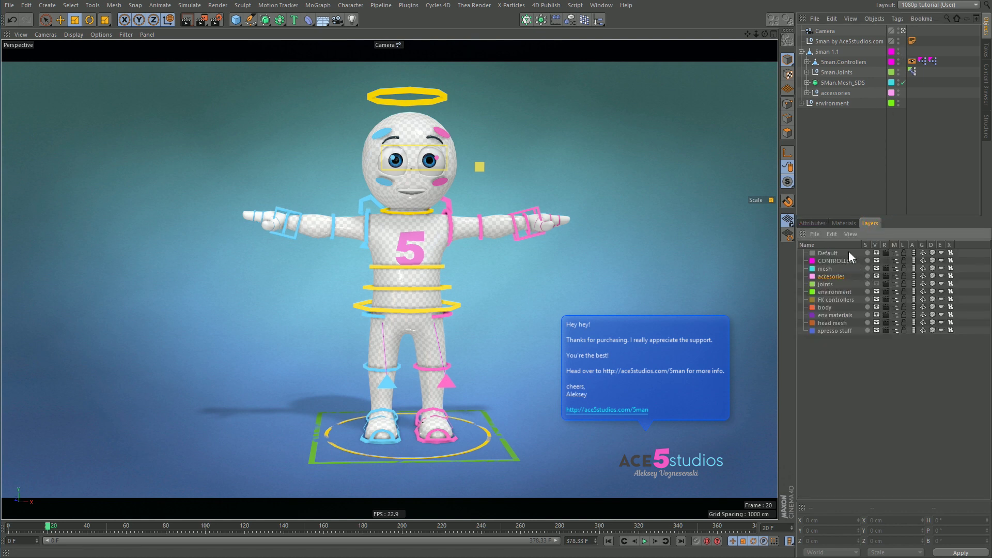
click(812, 223)
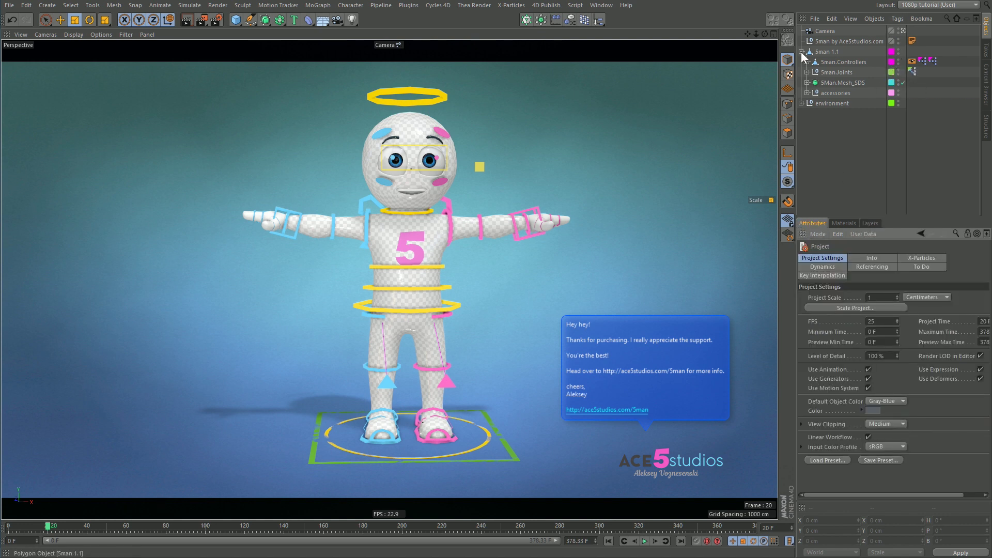
click(831, 62)
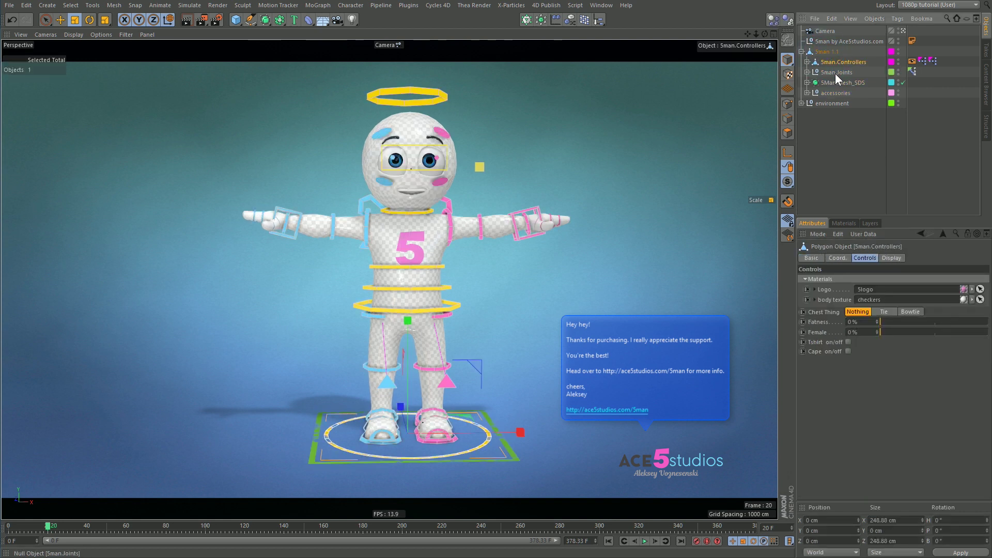
- Click through 5man.Joints, 5man.Controllers and the backdrop plane, then deselect the plane
click(835, 73)
click(837, 62)
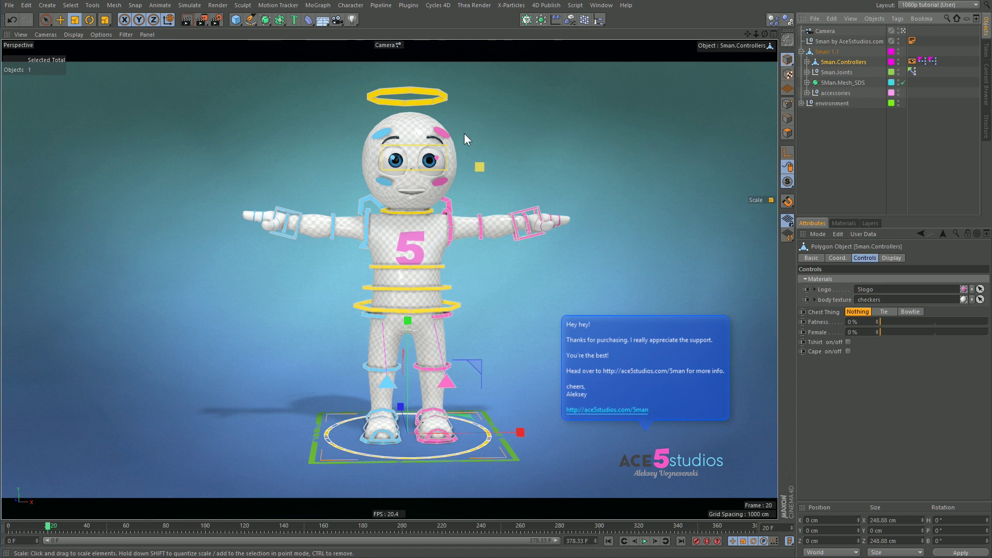
click(535, 134)
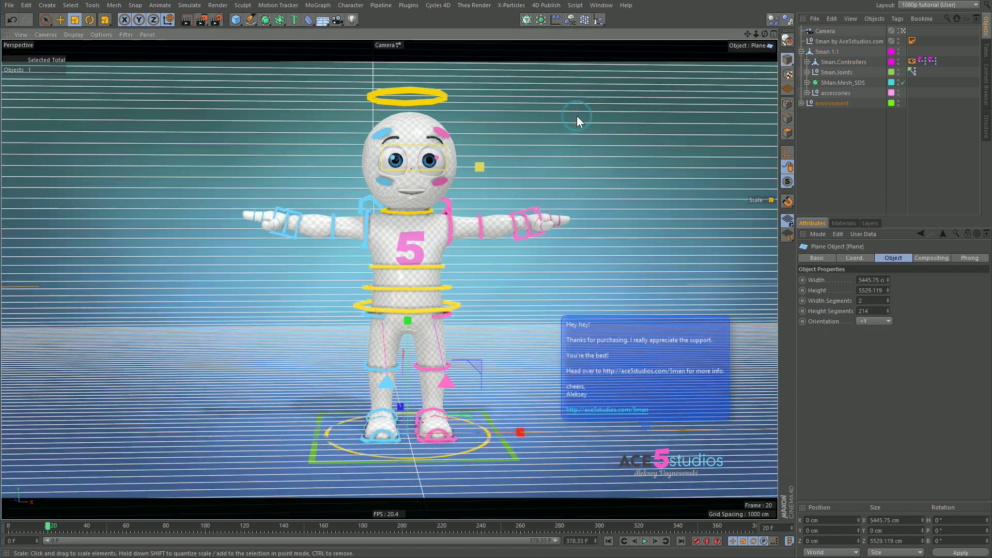
click(862, 133)
- Select the L_Arm_con+ and L_Hand_con+.Goal controllers, then list the scene layers
click(449, 223)
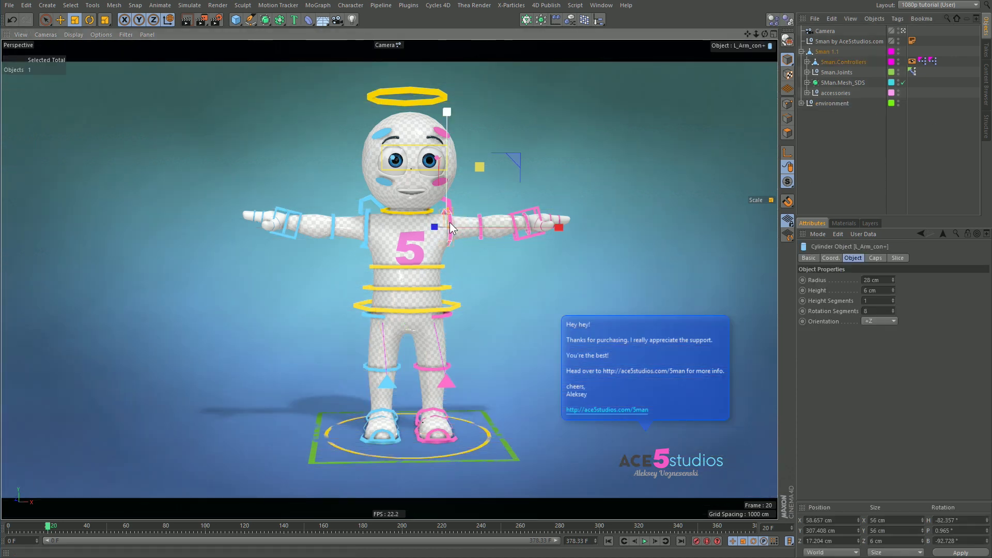
click(518, 216)
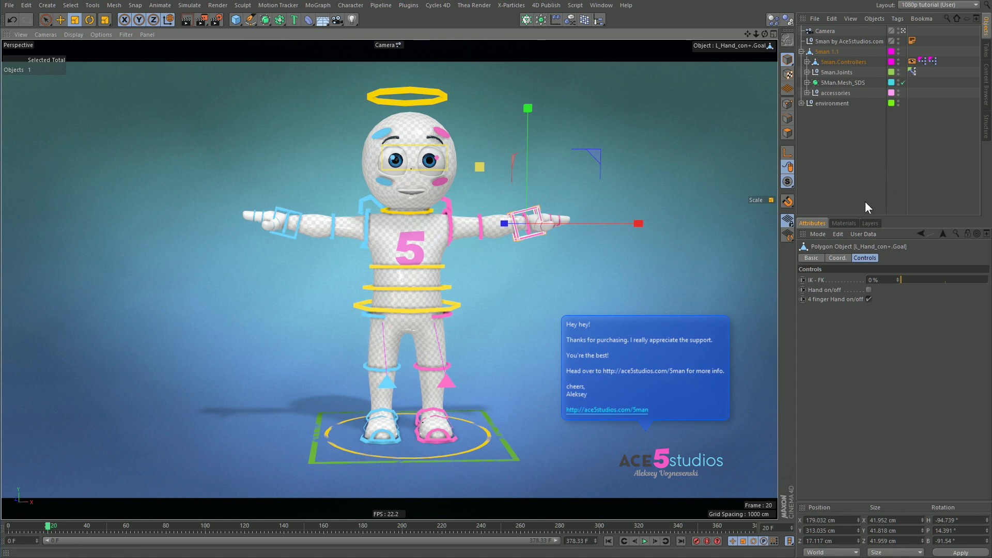
click(870, 223)
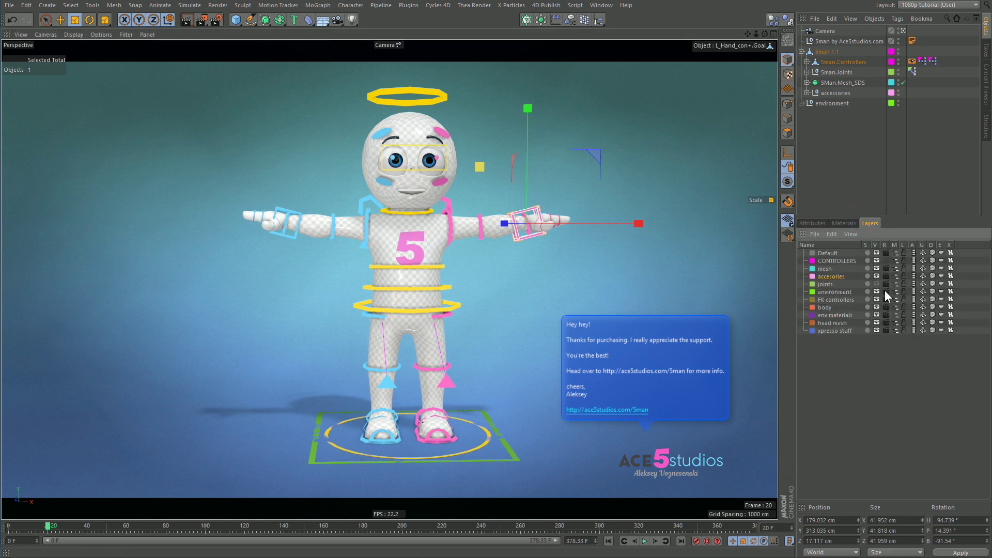
- Lock the environment layer and clear the viewport selection
click(904, 290)
click(478, 187)
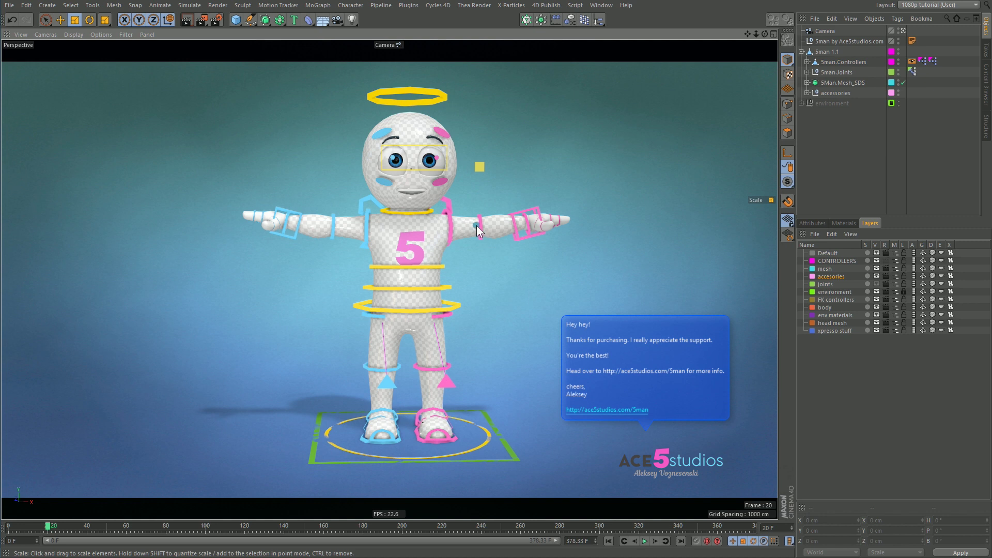
click(666, 141)
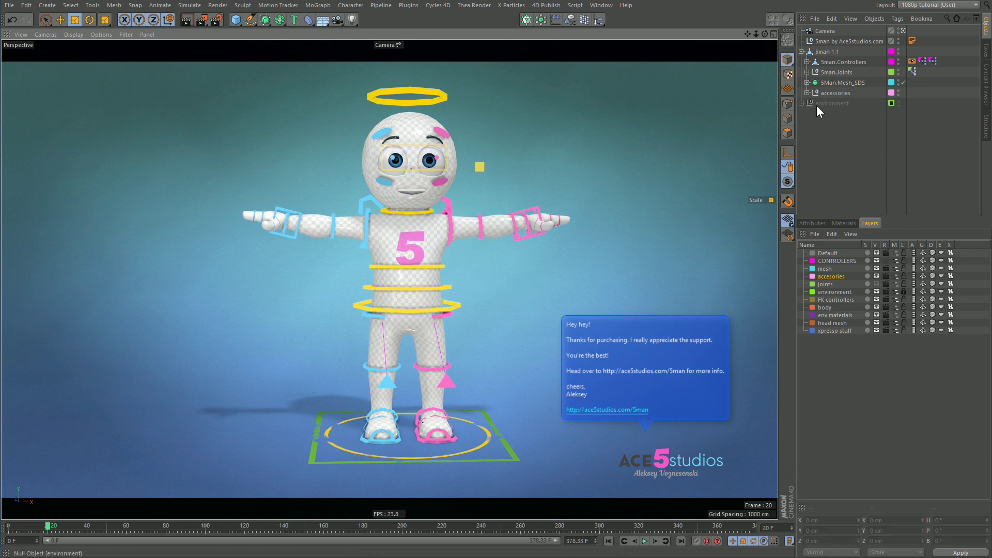
- Select 5man.Controllers, 5man.Joints, 5Man.Mesh_SDS and accessories in turn, briefly expanding accessories
click(848, 61)
click(843, 72)
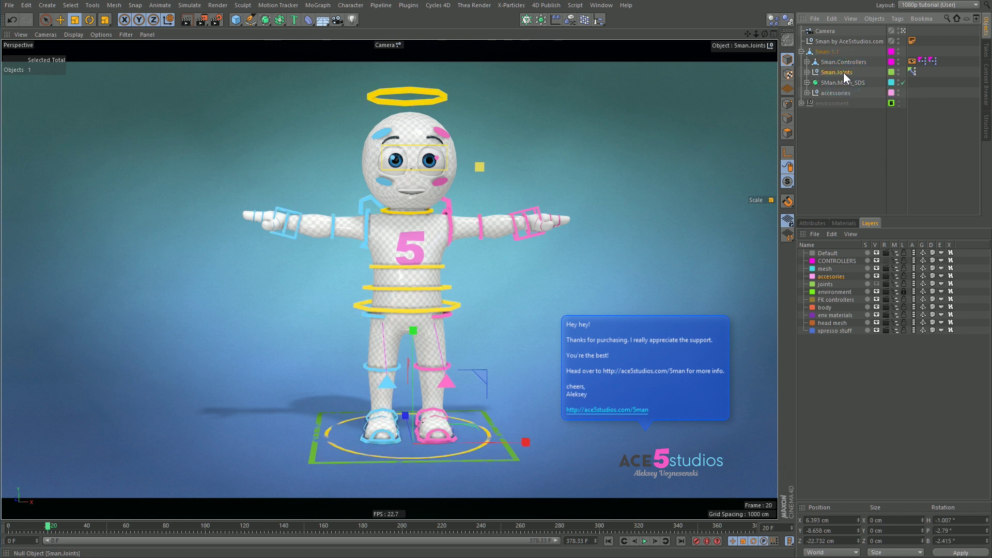
click(845, 81)
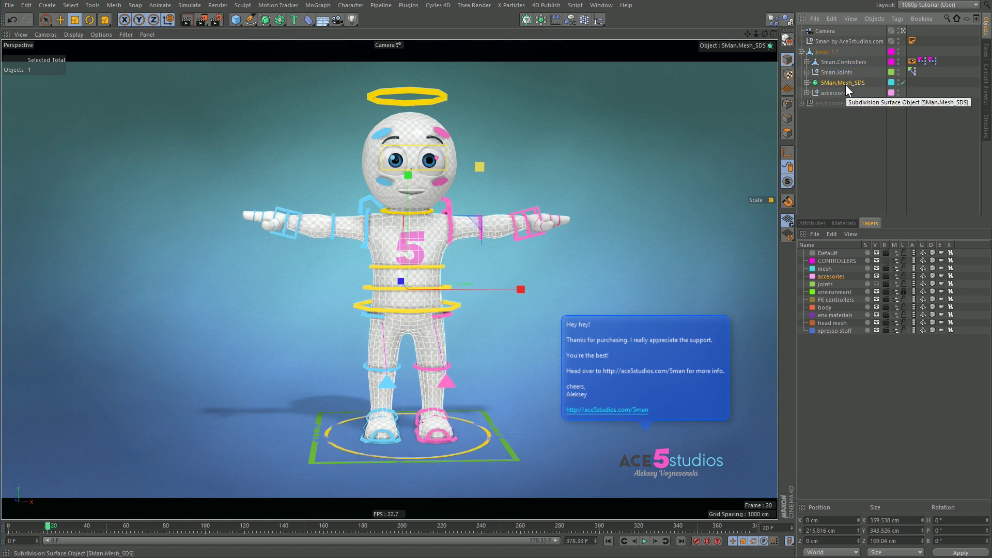
click(843, 92)
click(807, 93)
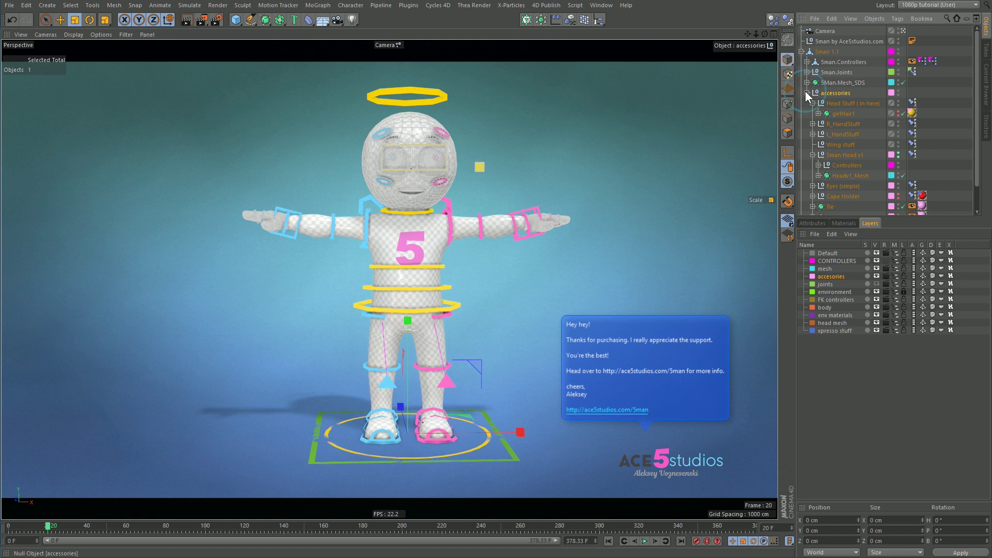
click(807, 93)
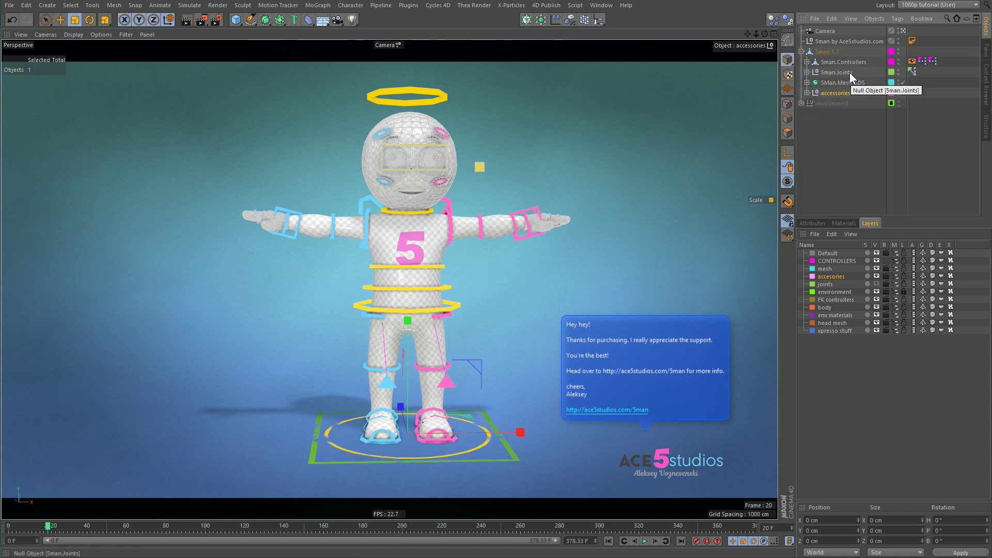
click(833, 73)
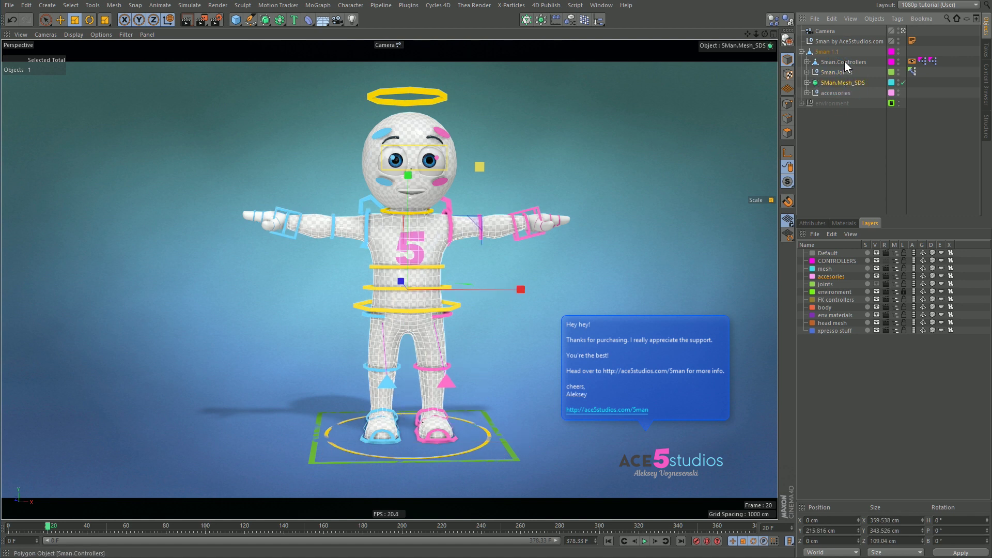
- Expand 5man.Joints and inspect the Hips joint's XPresso node setup, then close it
click(844, 62)
click(806, 72)
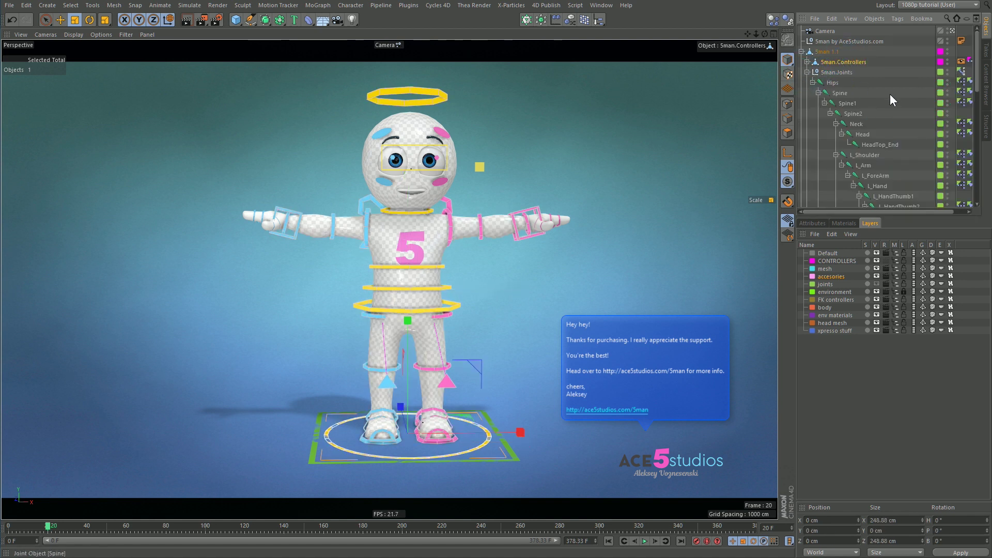
scroll(891, 96, down, 1)
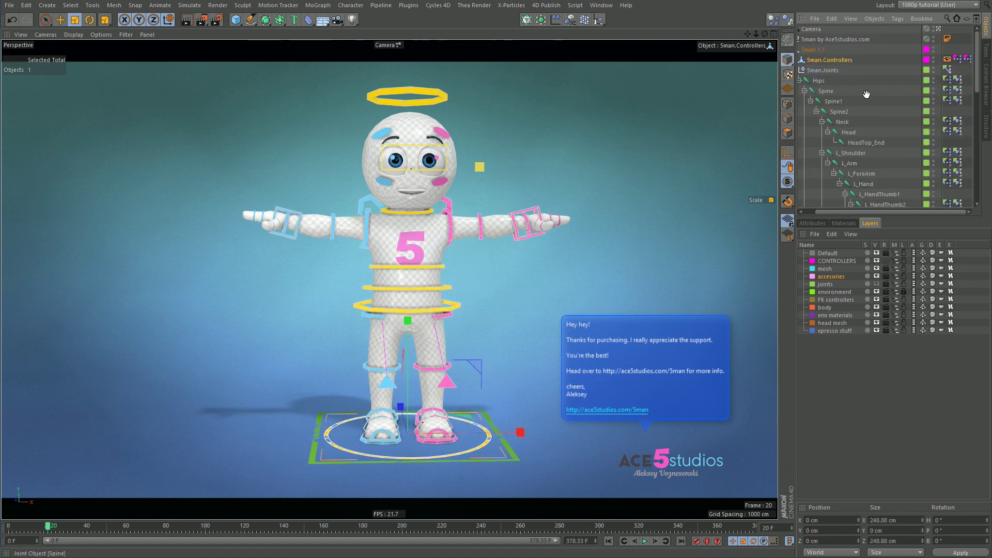
click(946, 78)
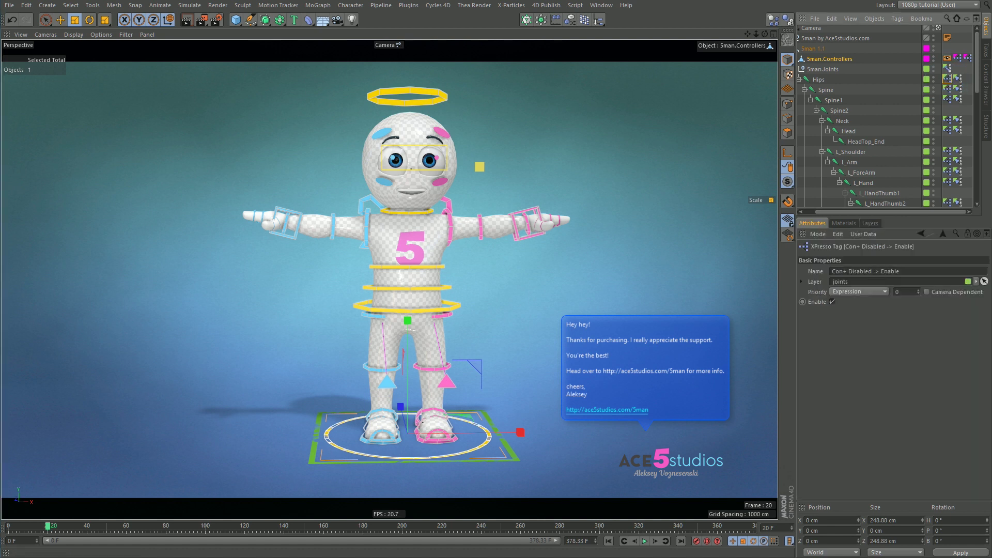
double_click(946, 78)
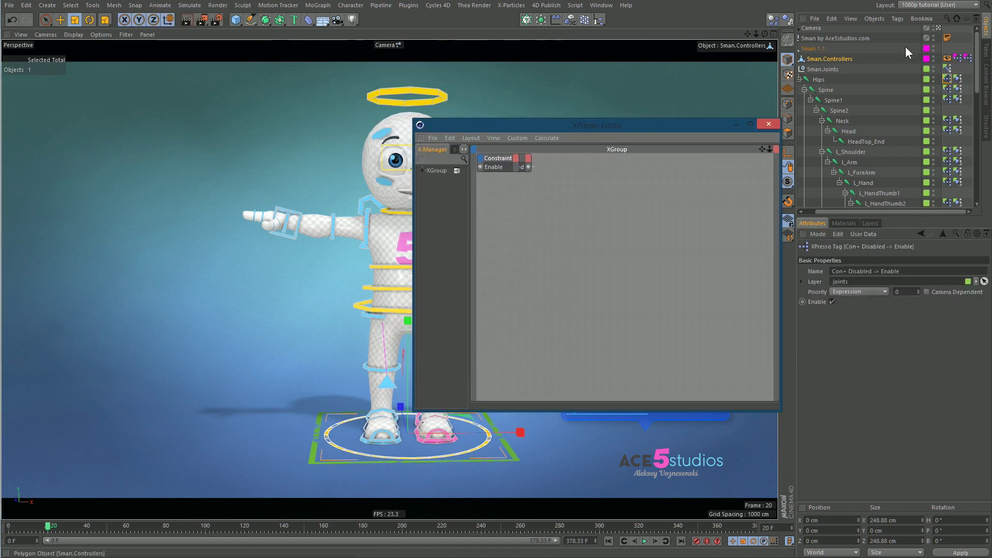
click(768, 124)
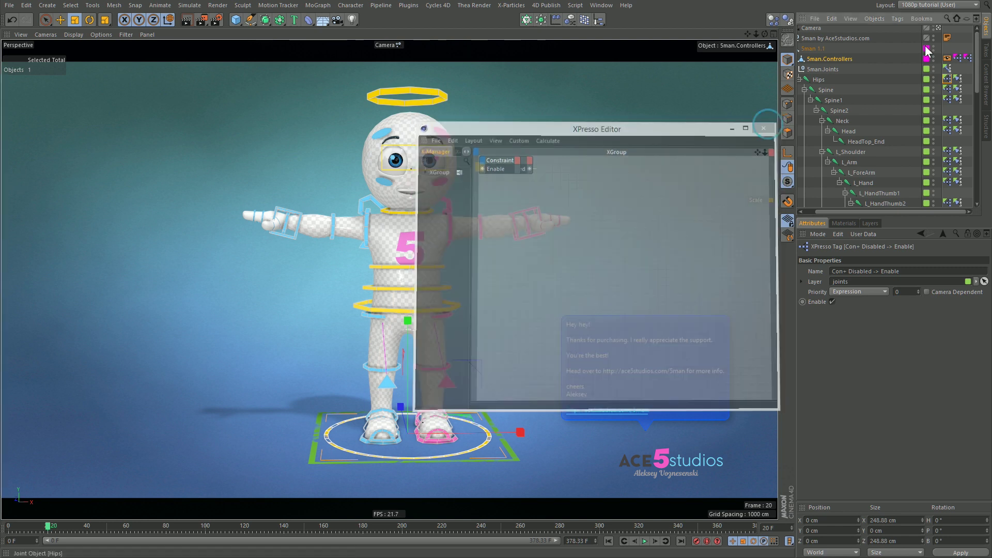
scroll(844, 91, up, 1)
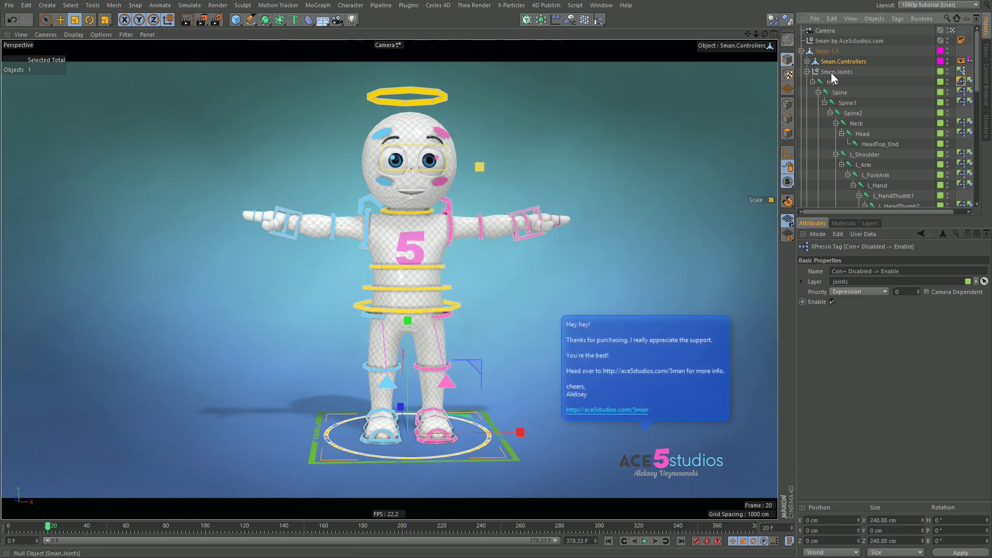
- Collapse Hips, check the Pose Morph tag's Base Pose and Pose.0, then deselect
click(812, 82)
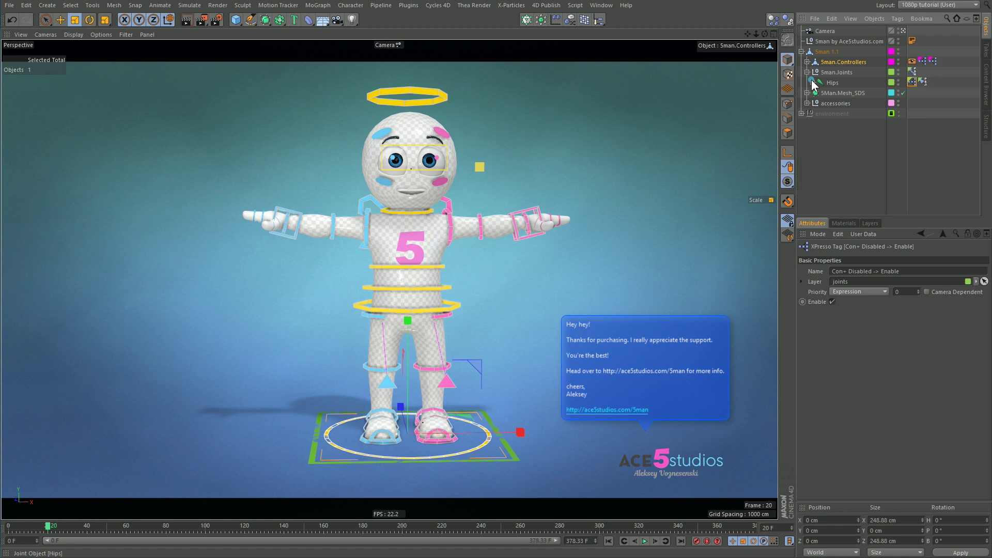
click(911, 74)
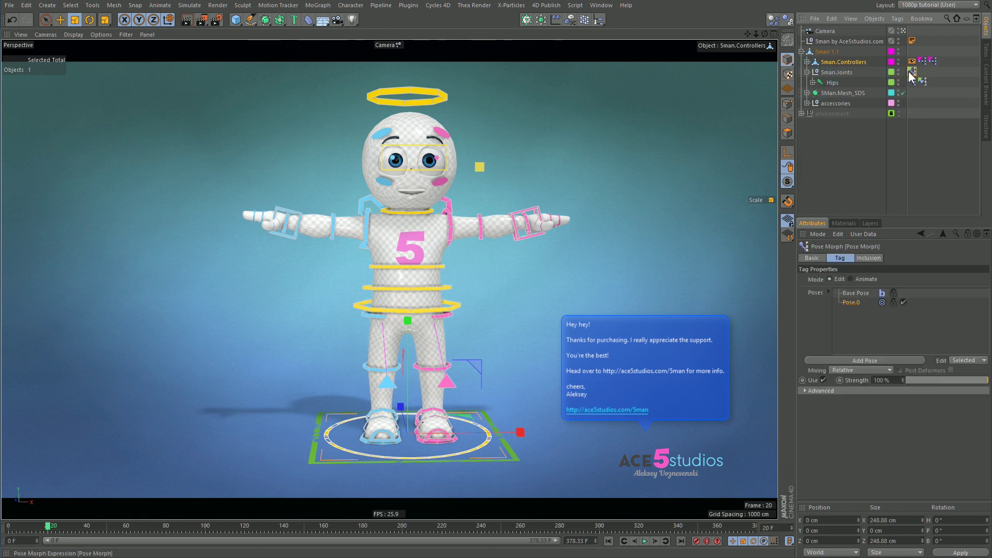
click(874, 83)
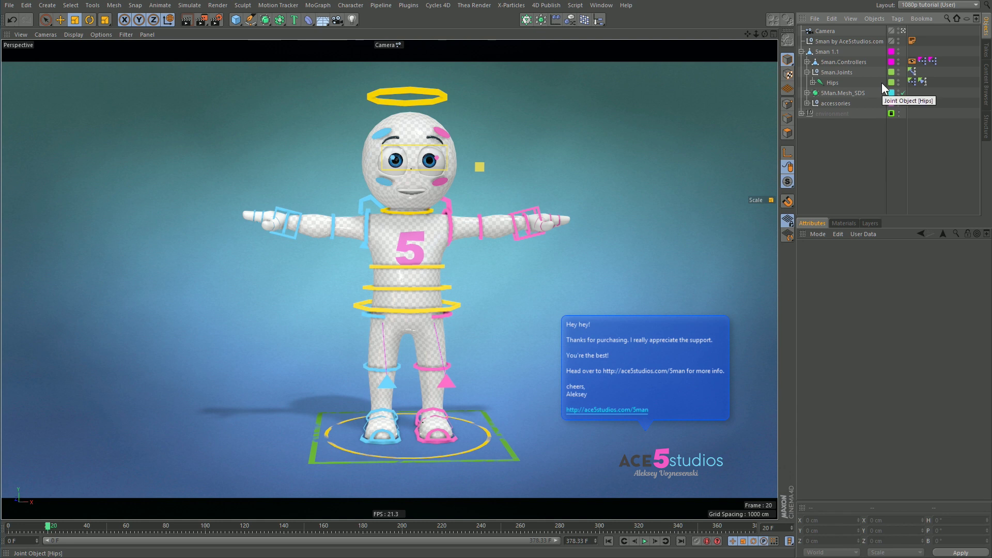
- Expand the Hips joint and drag the panel dividers to enlarge the Object Manager
click(812, 82)
middle_drag(895, 105, 858, 96)
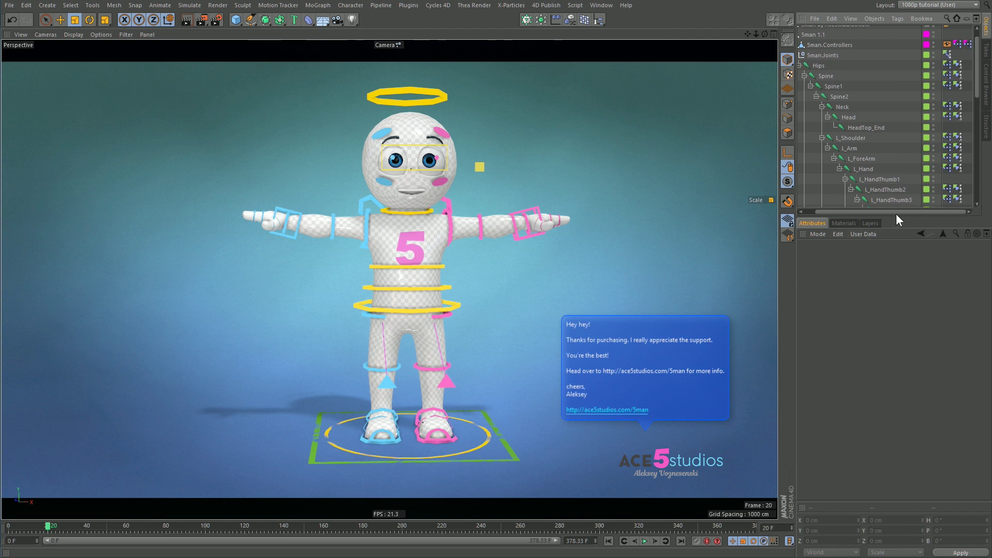
drag(897, 216, 897, 353)
drag(794, 198, 747, 197)
- Inspect the Hips joint's PSR constraint targets, then collapse Hips
click(787, 68)
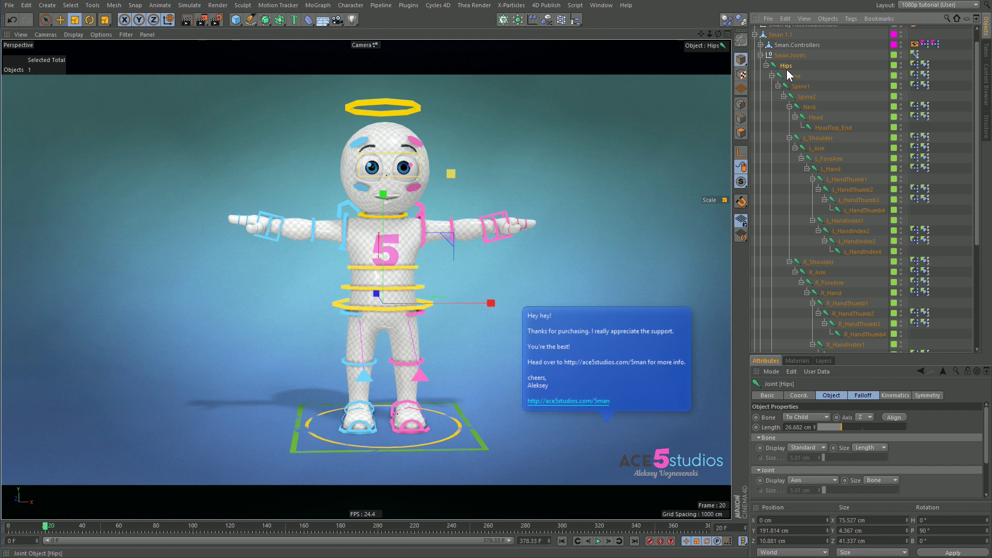
click(925, 64)
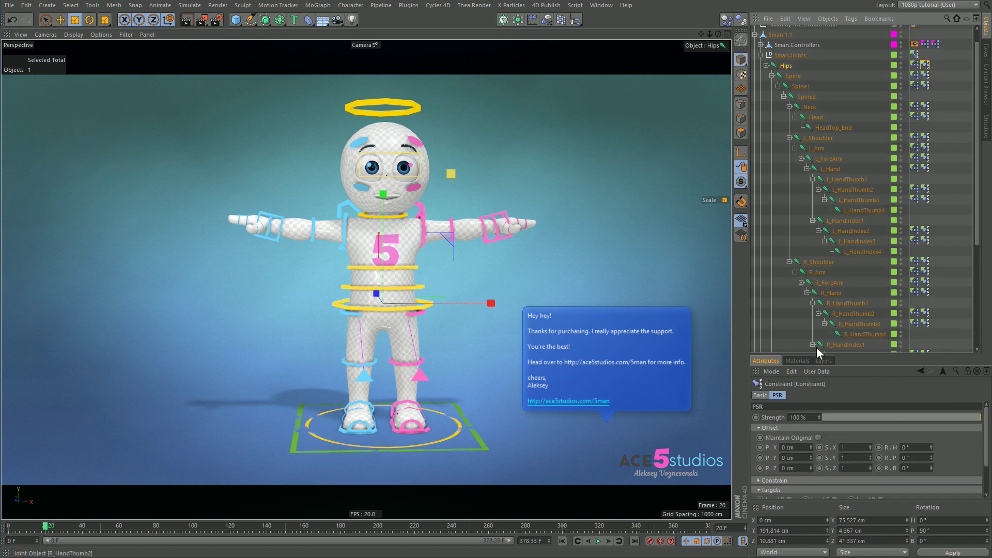
drag(842, 353, 887, 351)
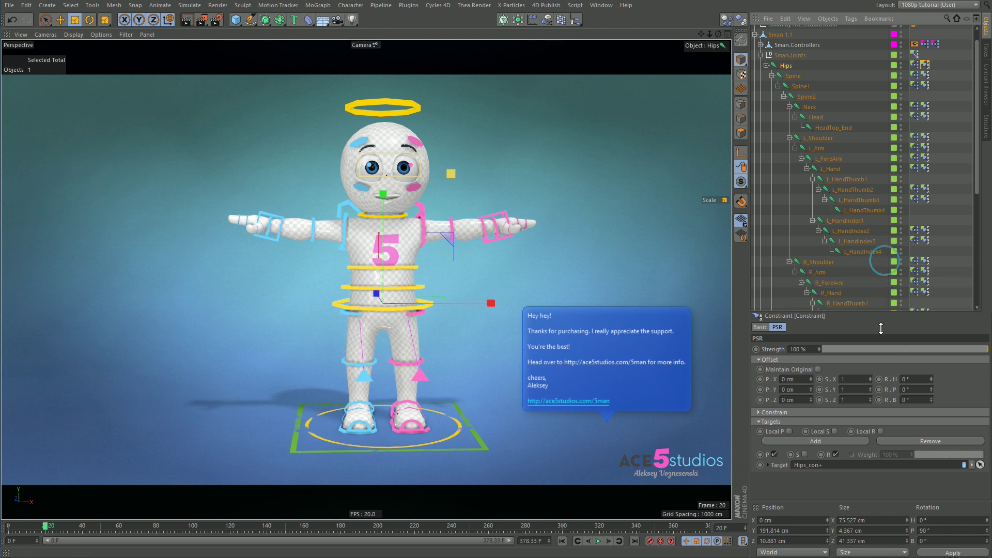
click(766, 66)
- Expand 5man.Controllers to show Hips_con+, leg and IK leg controllers, collapsing Spine_con+
click(797, 61)
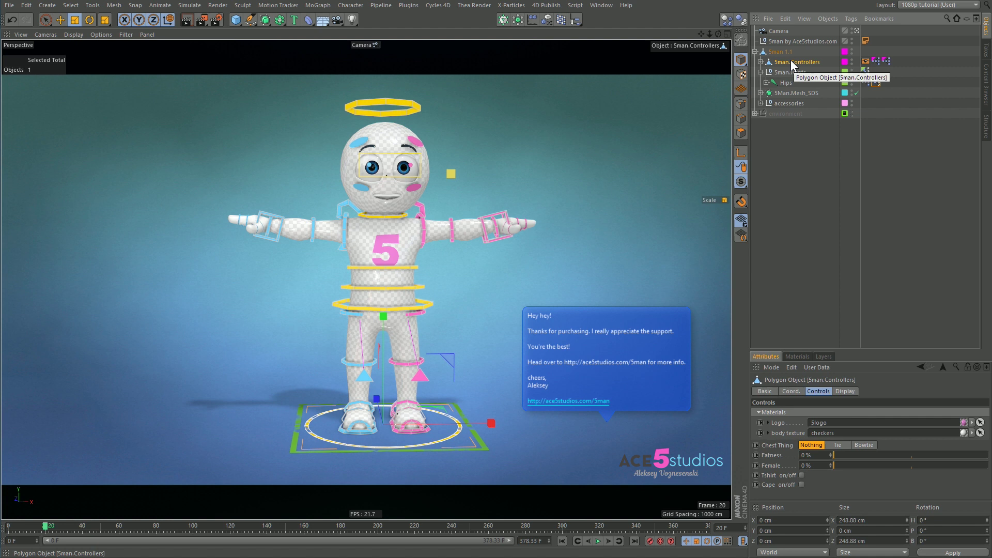
click(760, 62)
click(758, 96)
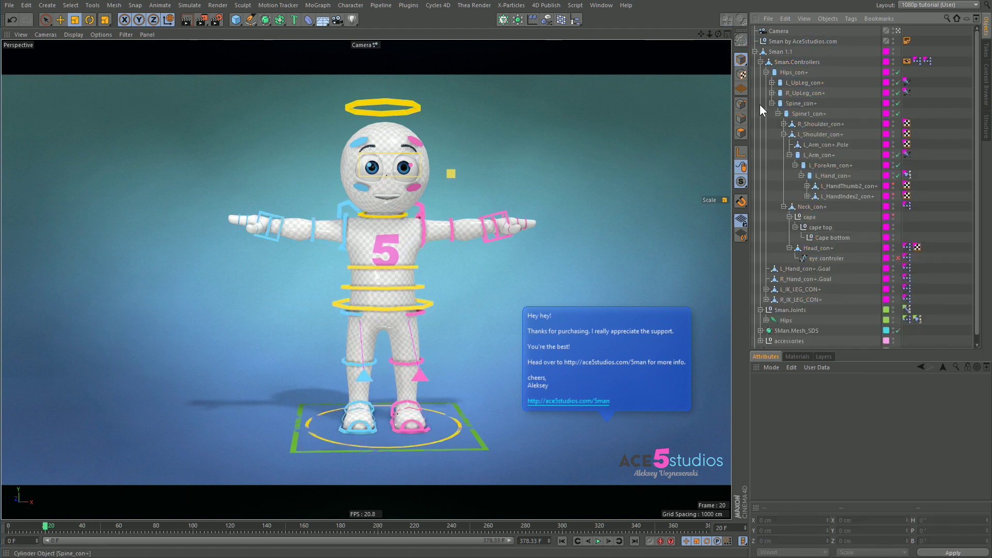
click(771, 103)
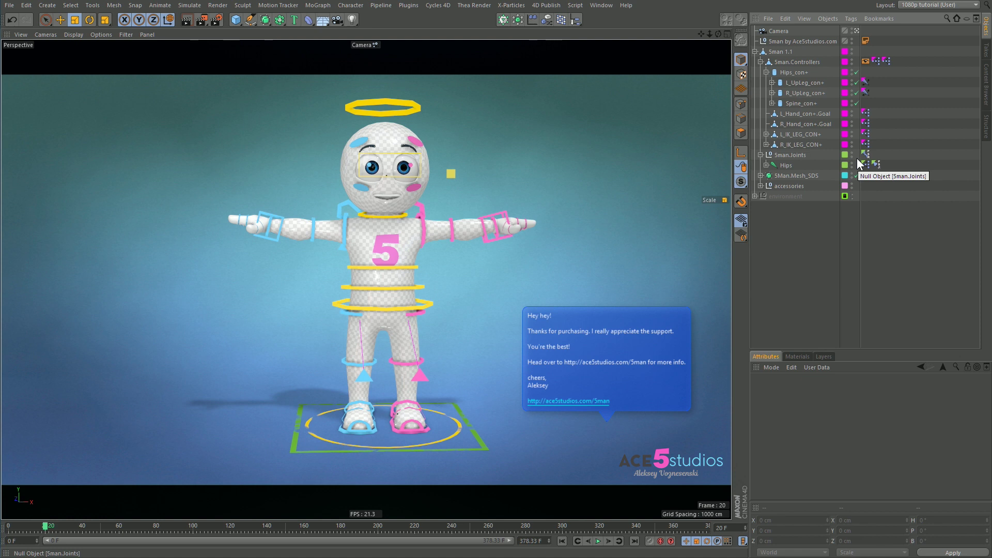
click(764, 165)
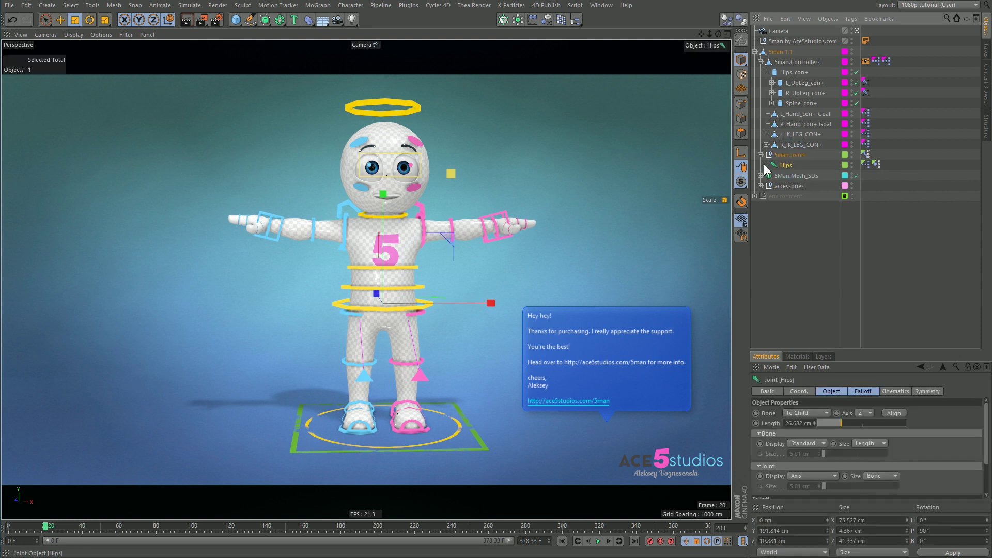
ctrl+click(766, 164)
click(786, 218)
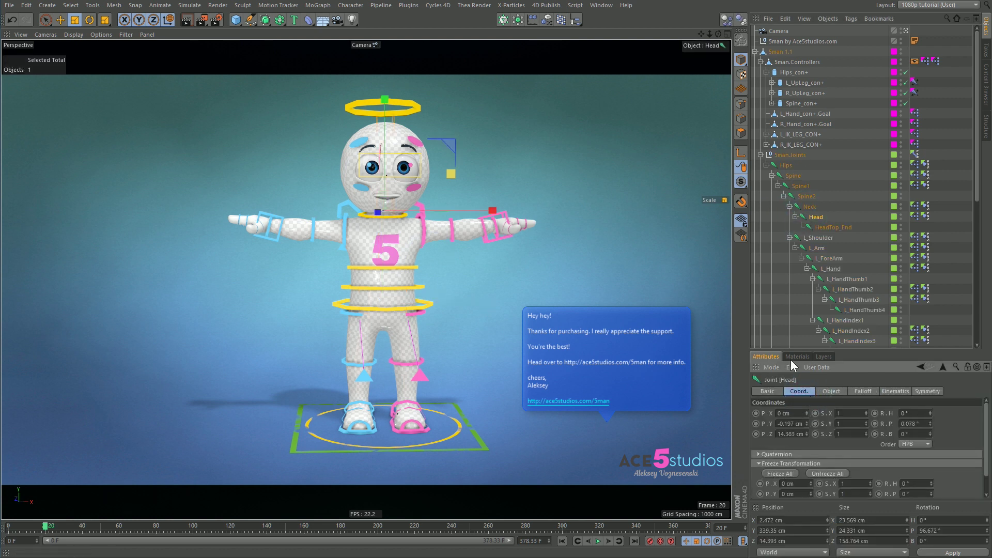
click(804, 196)
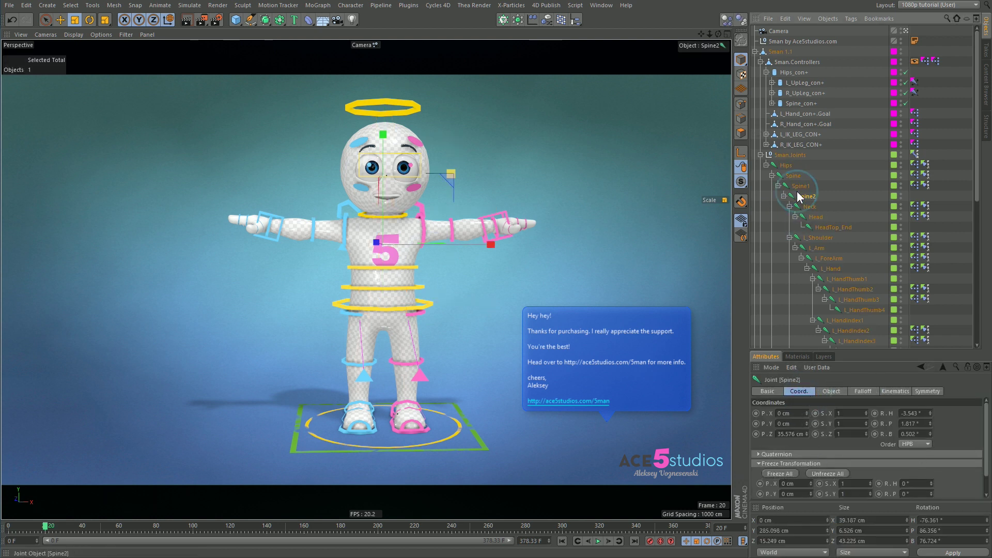
ctrl+click(766, 165)
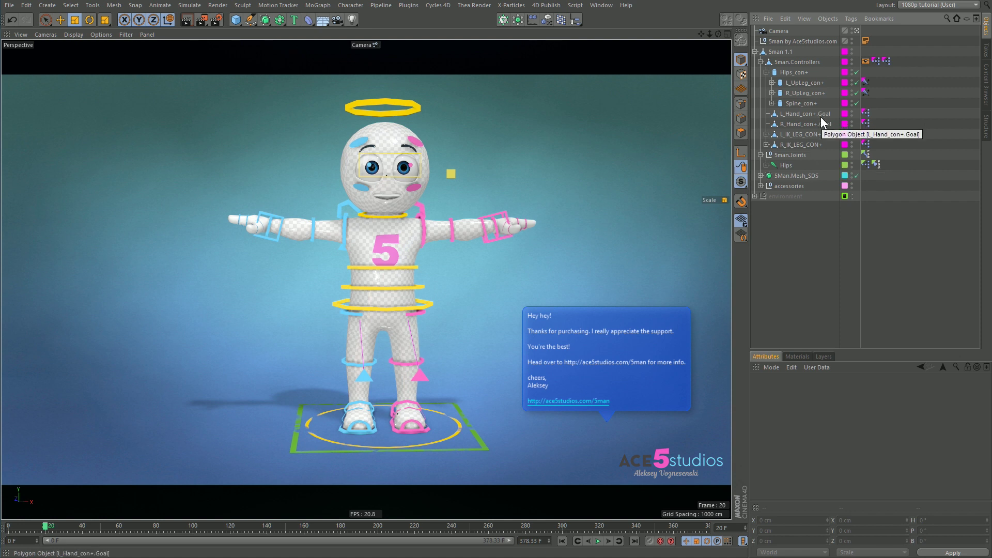
- Expand L_UpLeg_con+ and L_IK_LEG_CON+, inspect their IK and XPresso tags, then deselect all
click(782, 62)
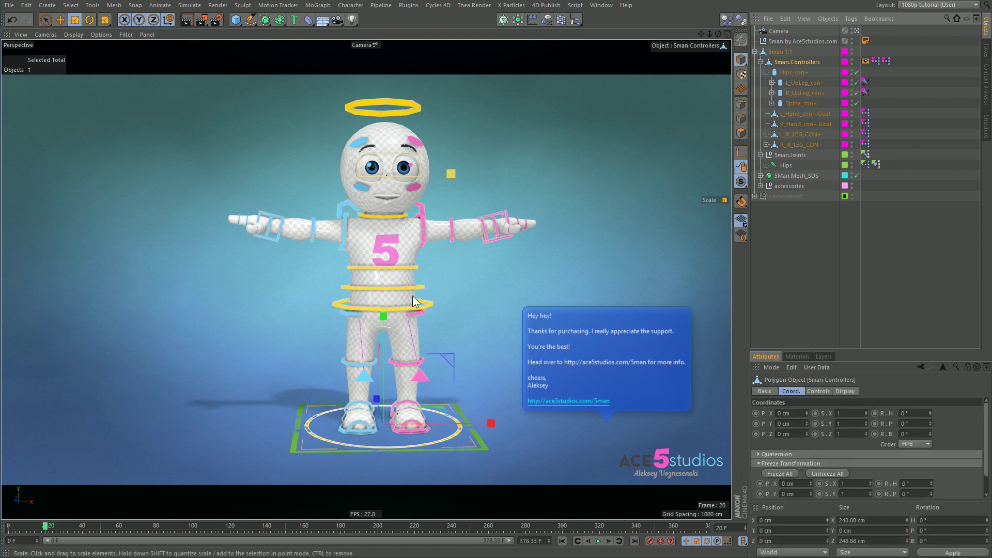
click(771, 82)
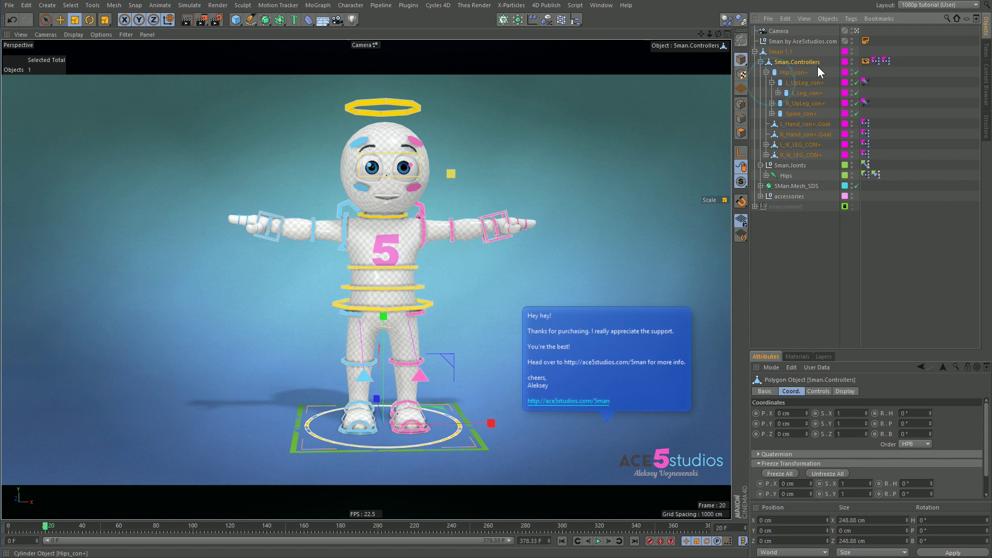
click(865, 103)
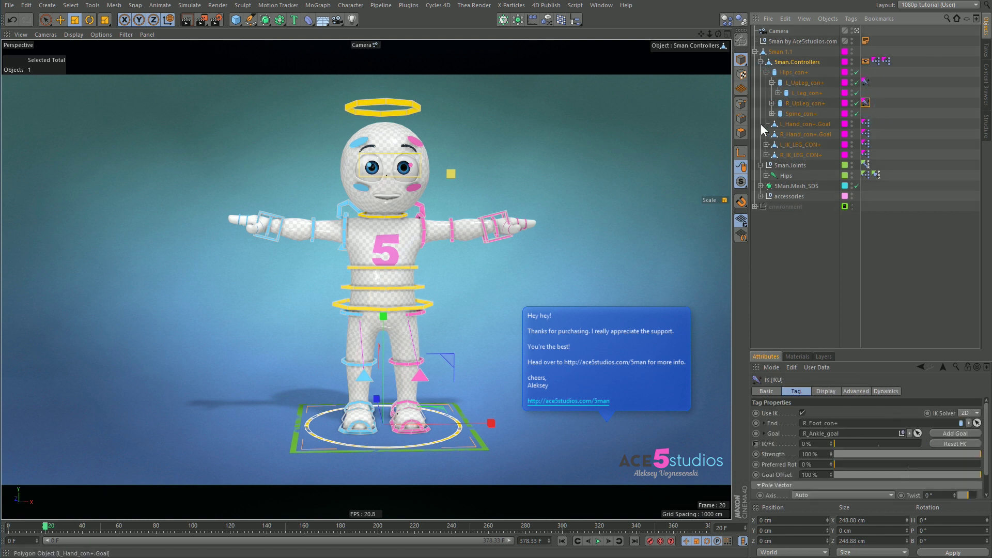
click(766, 145)
click(871, 144)
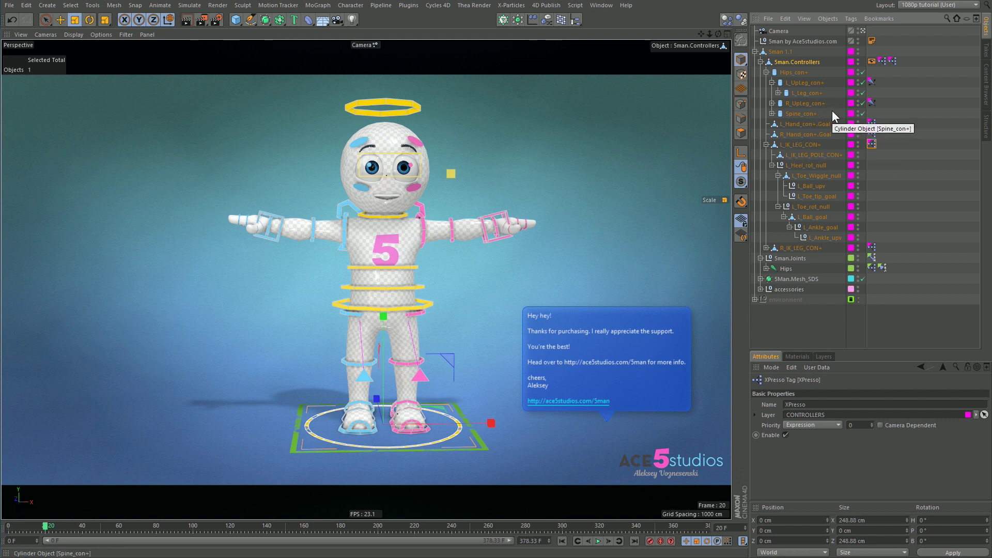
key(ctrl+shift+a)
- Collapse 5man.Controllers, expand Hips, and turn on visibility of the joints layer
click(760, 62)
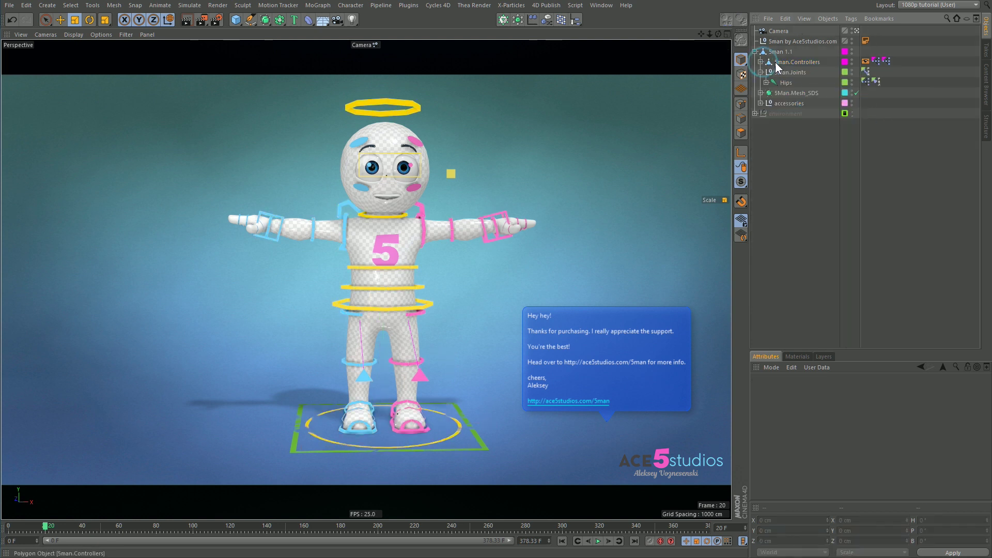
click(766, 82)
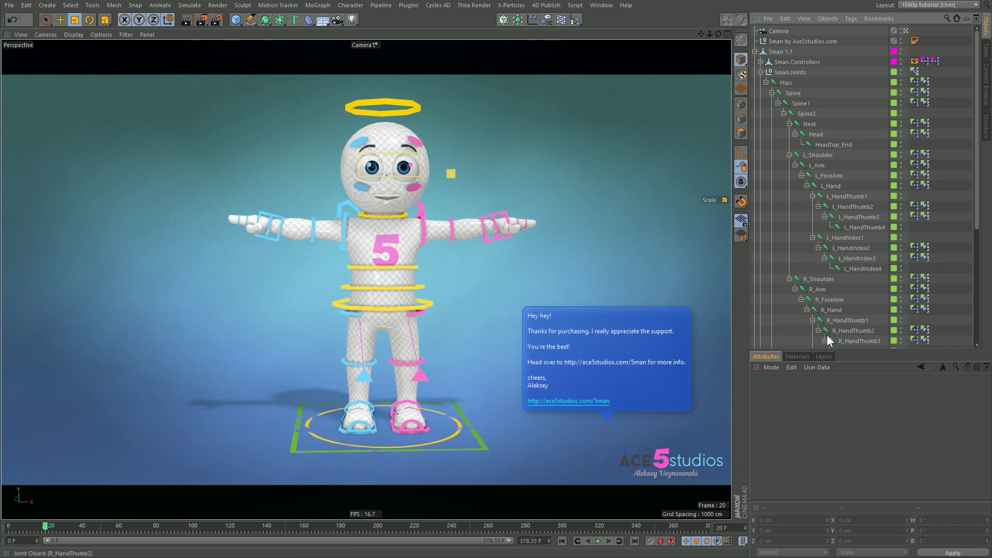
click(823, 356)
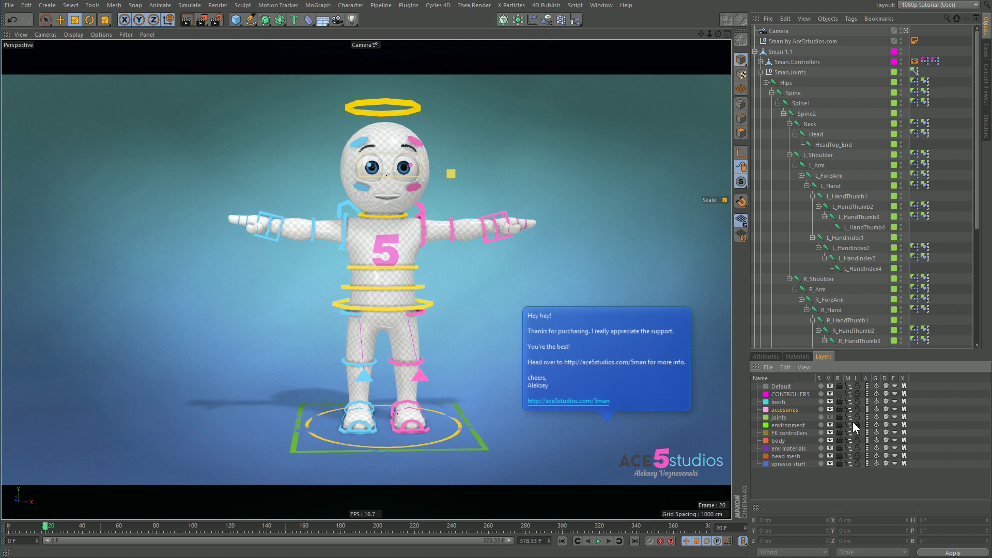
click(829, 416)
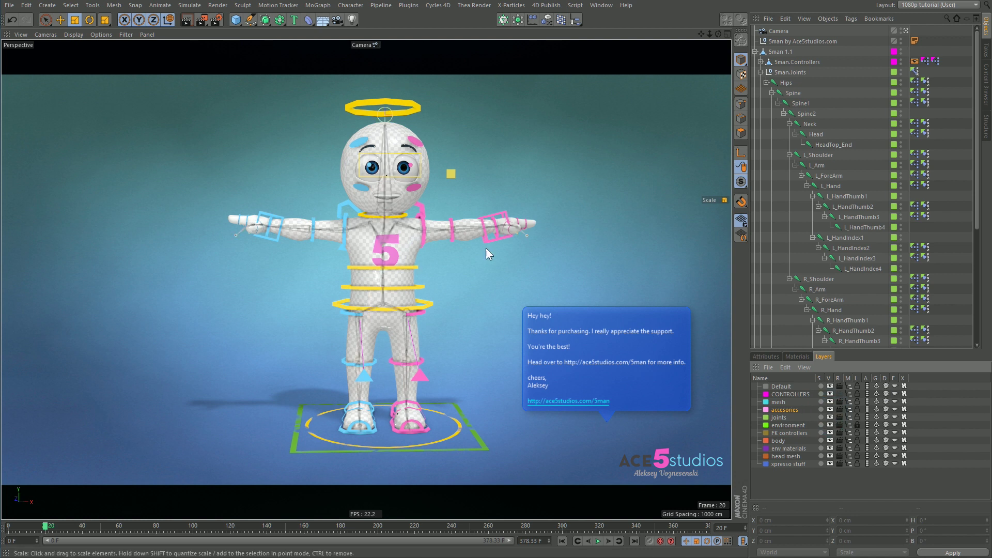
- Test the left shoulder controller, undo the change, and collapse 5man.Joints
click(422, 209)
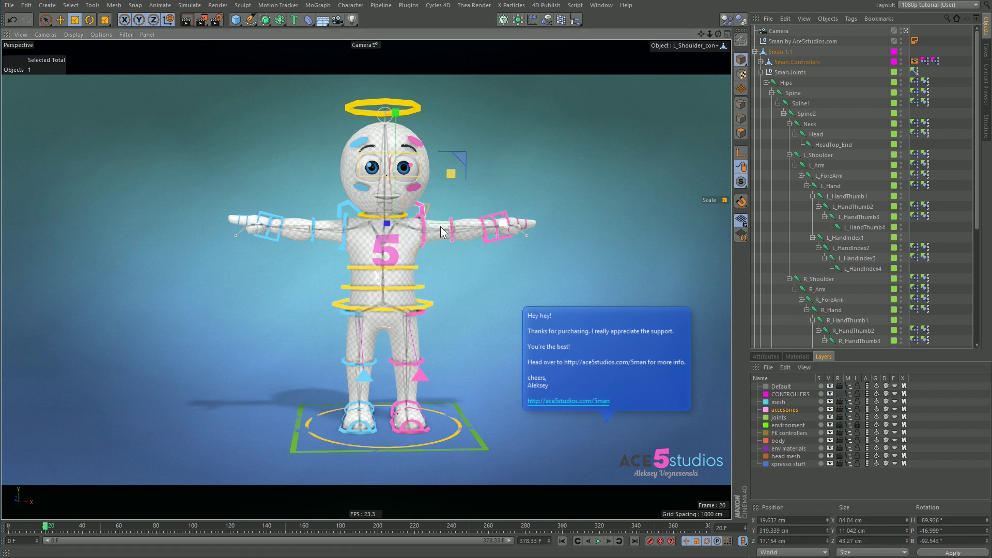
click(535, 243)
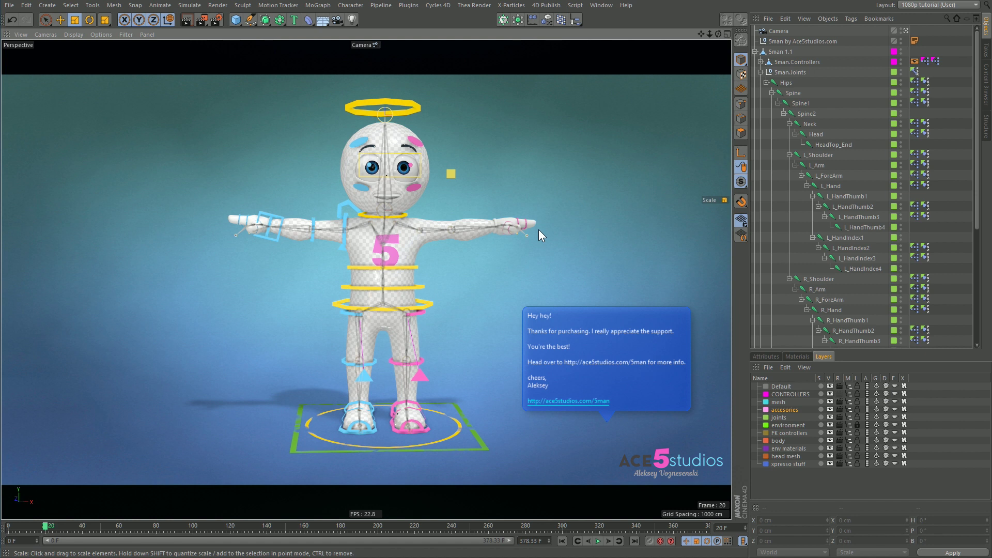
key(ctrl+z)
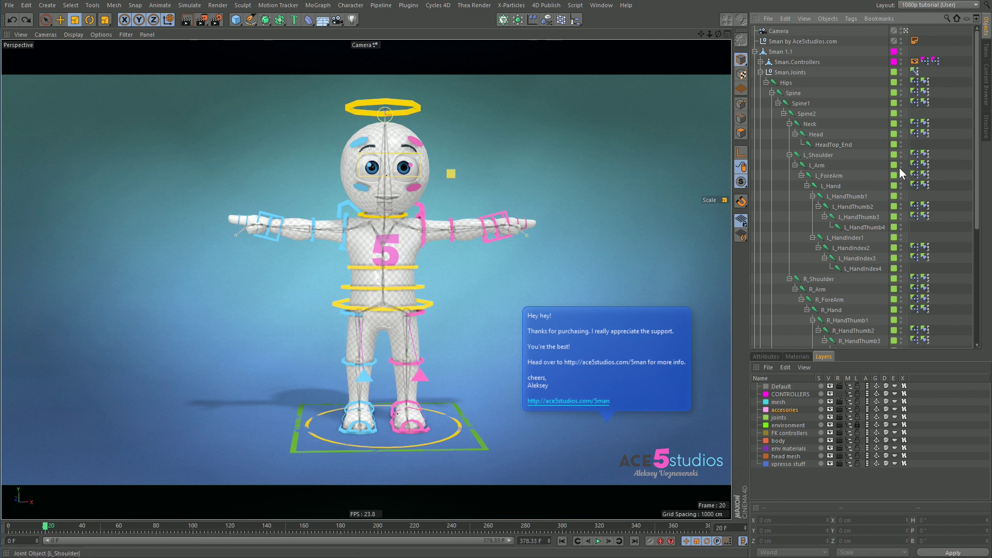
click(761, 72)
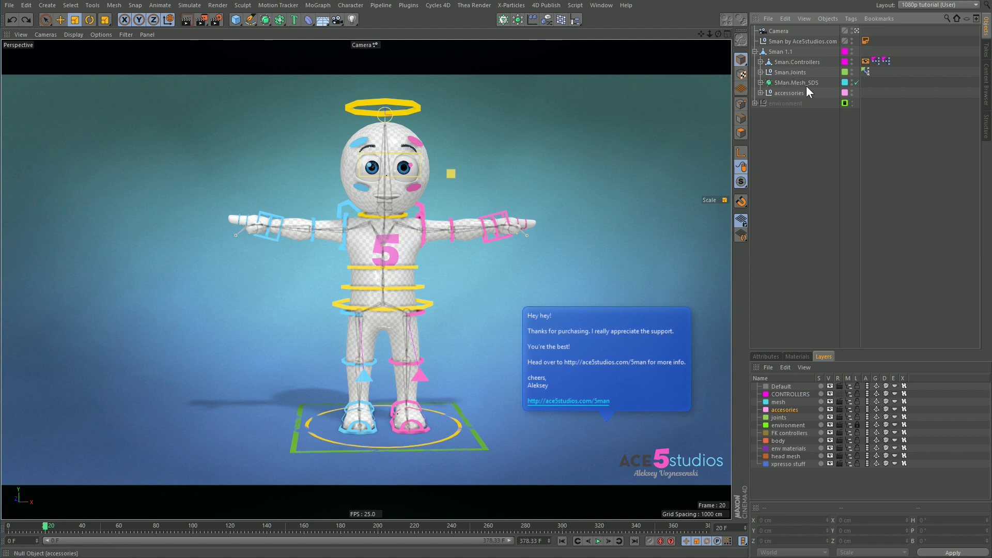
click(792, 61)
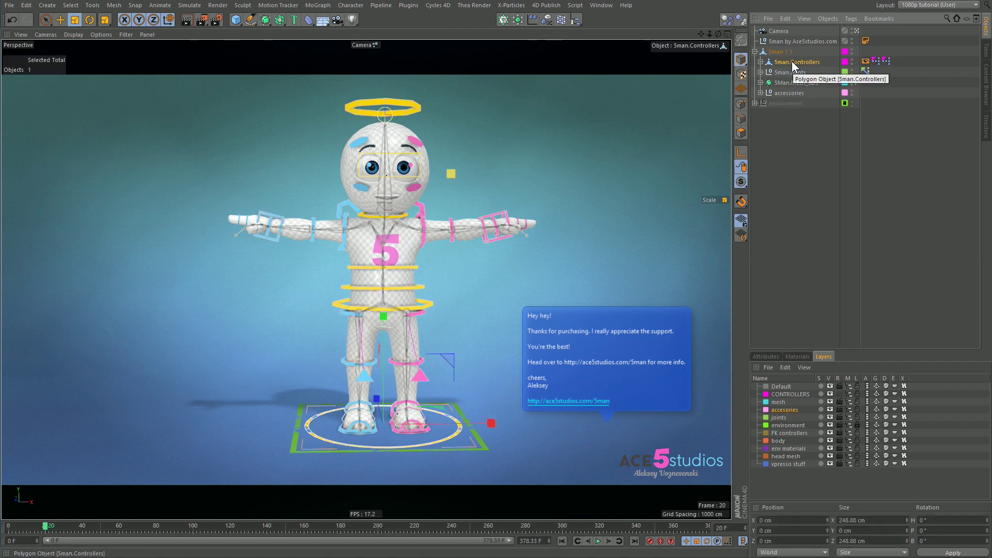
click(792, 72)
click(799, 82)
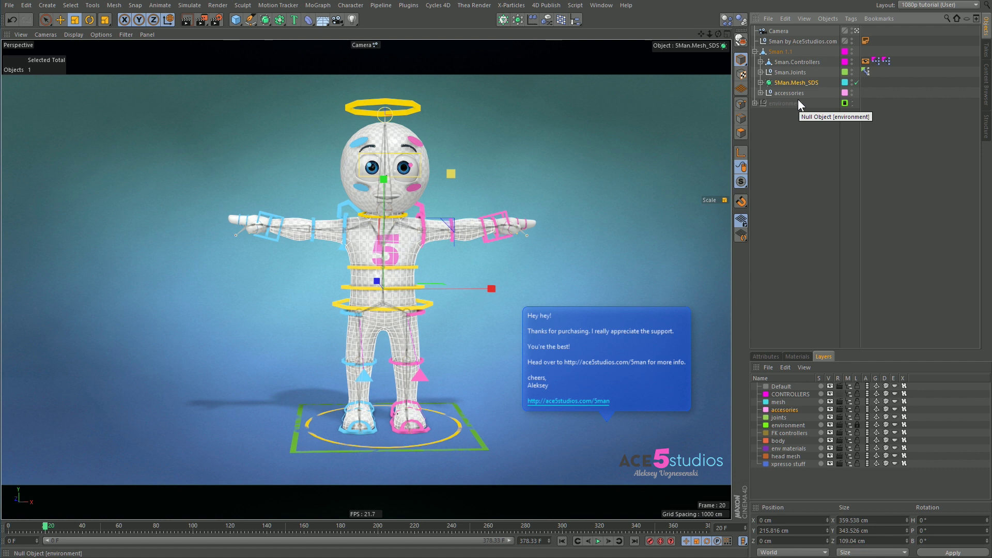
click(761, 81)
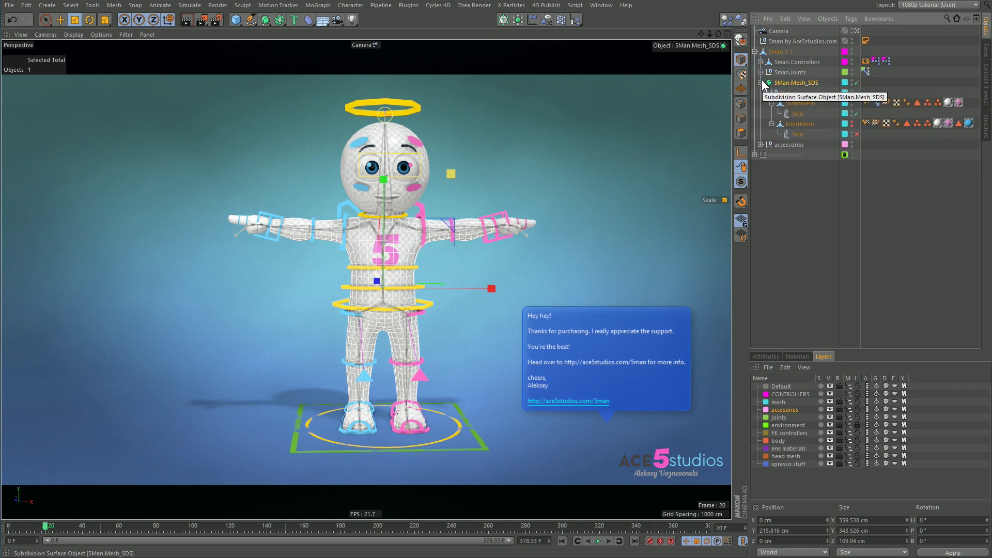
click(761, 83)
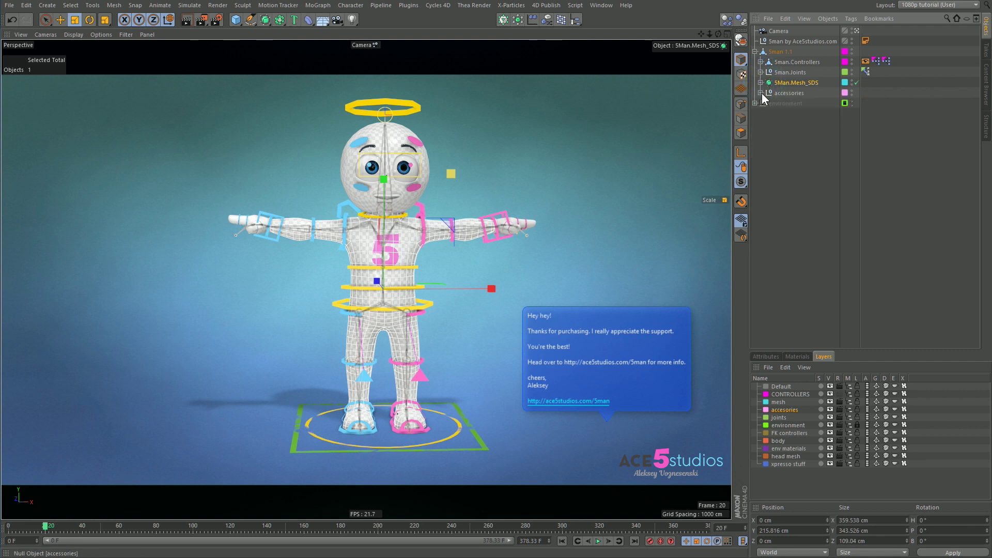
- Expand accessories, click through Head Stuff, Wing stuff and girlHair1, and expand R_HandStuff
click(762, 93)
click(773, 96)
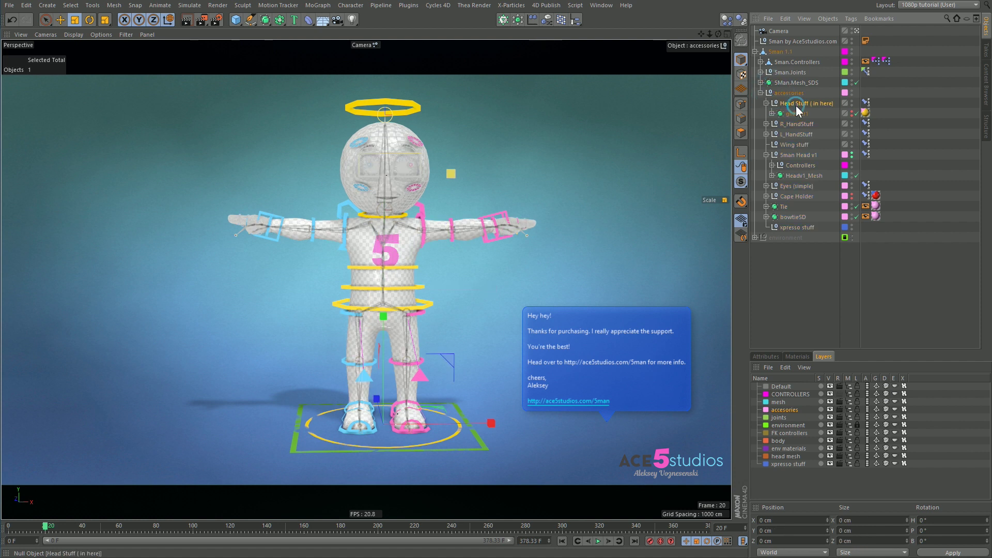
click(795, 104)
click(796, 144)
click(805, 115)
click(795, 123)
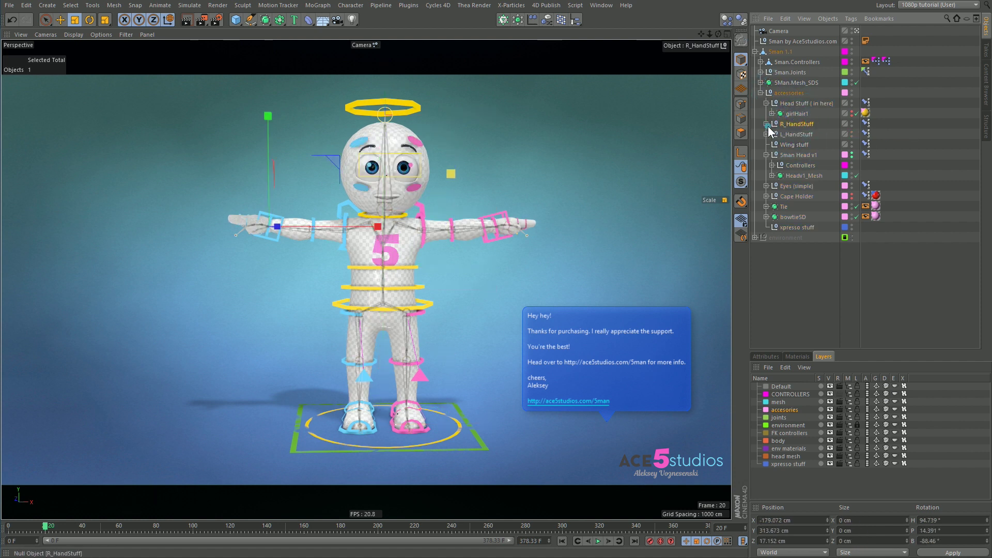
click(766, 124)
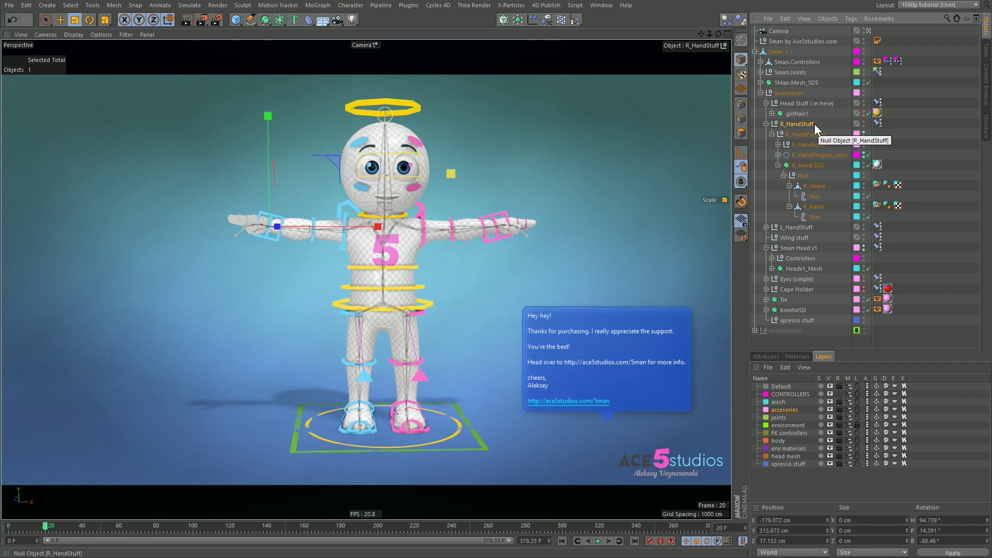
- Inspect R_HandStuff's PSR constraint tag and its R_Hand target
click(877, 124)
click(764, 356)
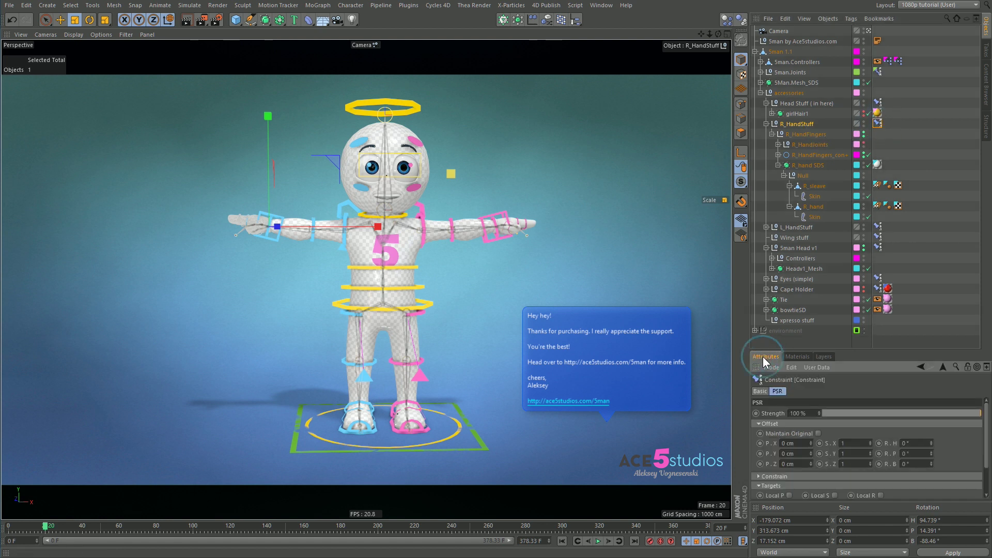
key(F5)
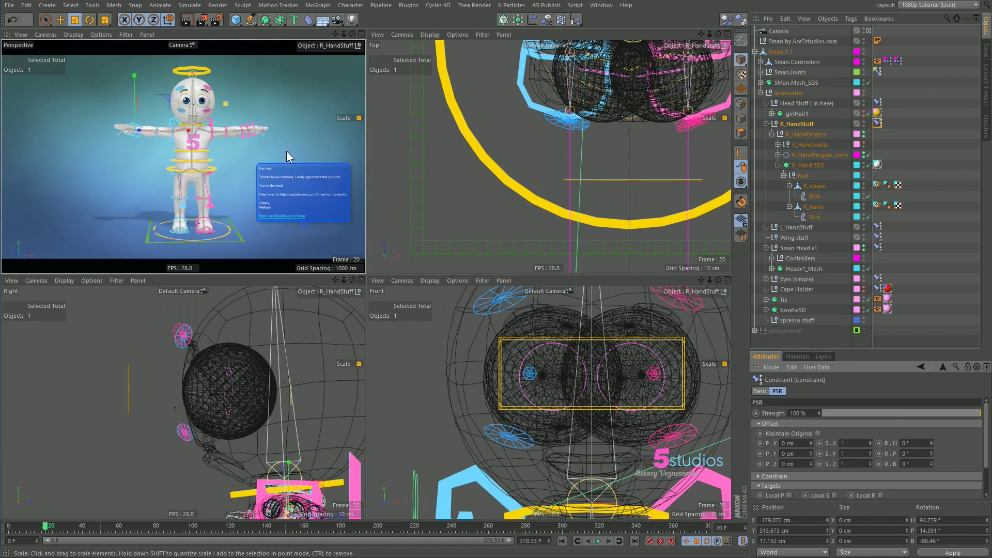
key(F1)
scroll(973, 424, down, 3)
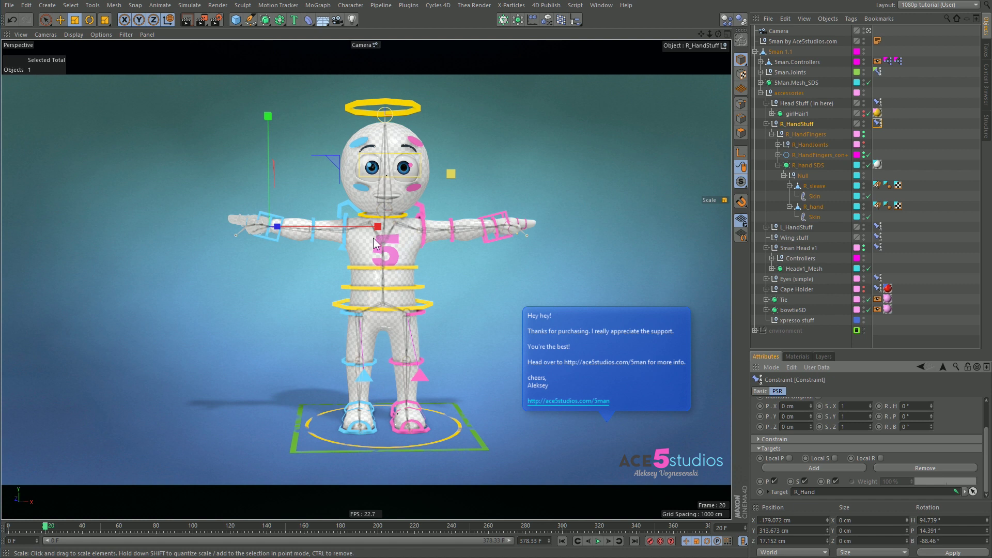
- Add a Cube inside R_HandStuff's R_HandFingers branch
click(802, 128)
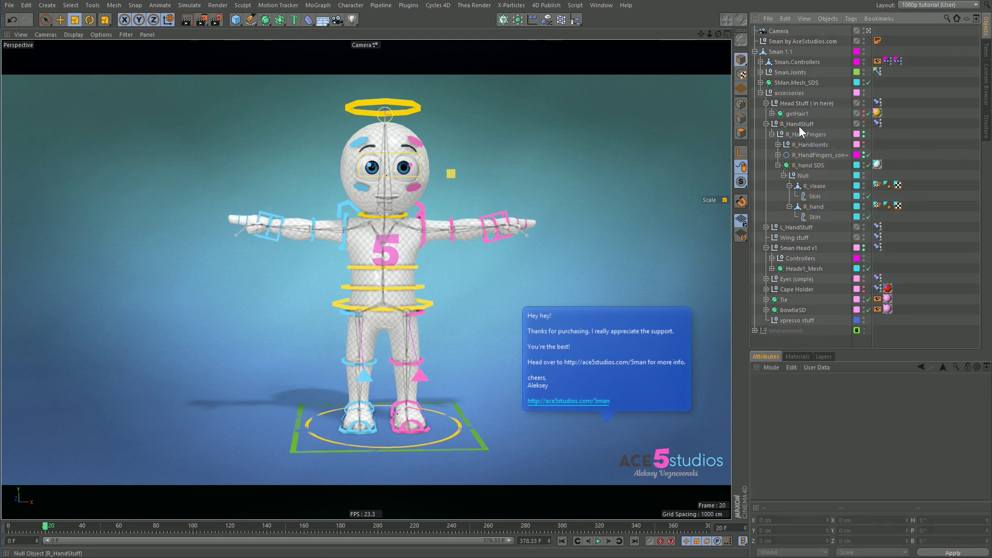
click(809, 135)
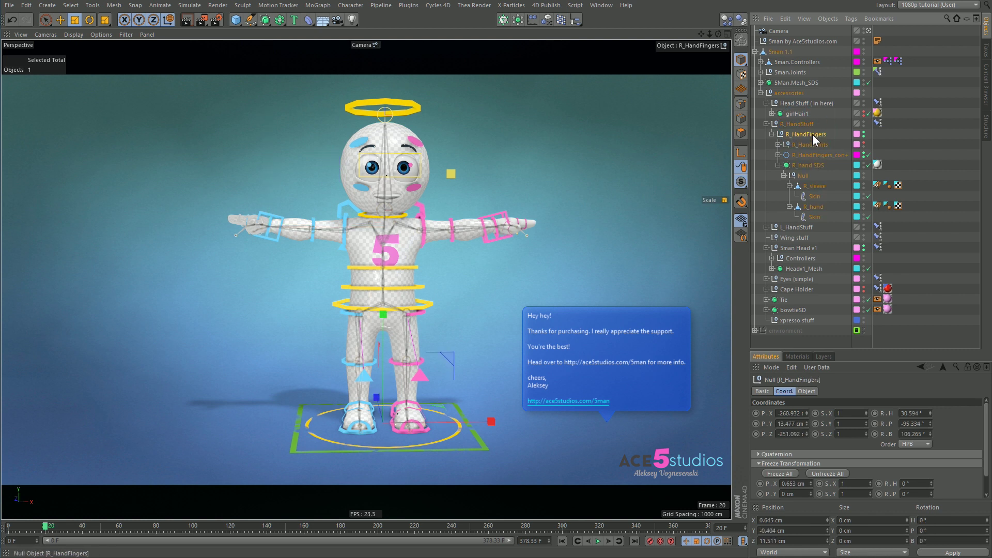
click(772, 134)
click(771, 134)
click(235, 21)
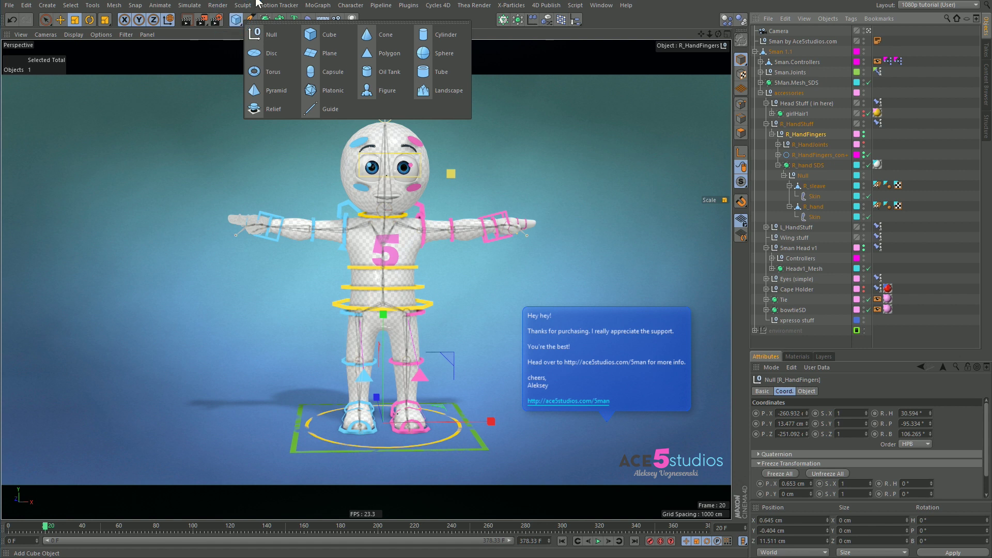
shift+click(236, 22)
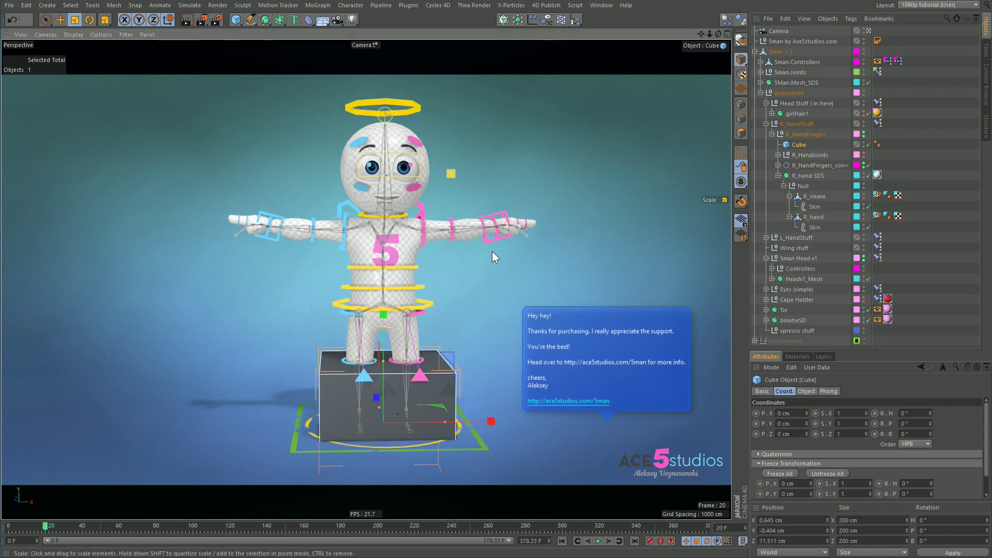
- Re-parent the Cube directly under R_HandStuff and scale it down to about 6%
drag(799, 144, 801, 142)
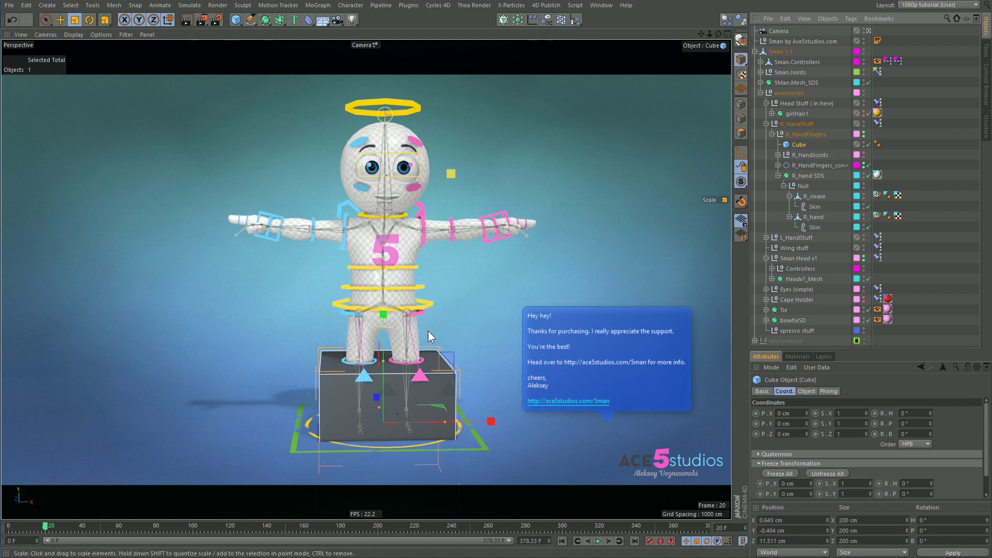
key(e)
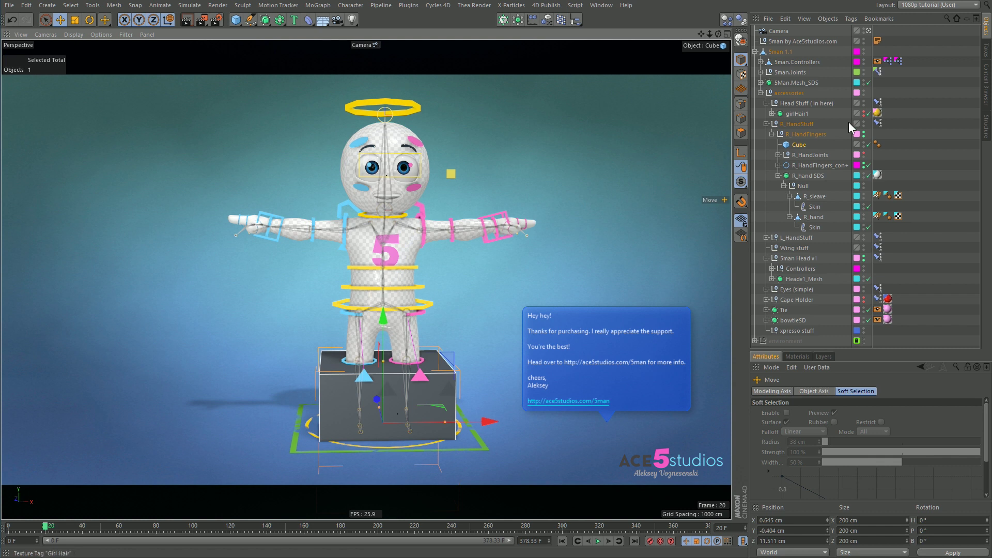
drag(805, 139, 801, 128)
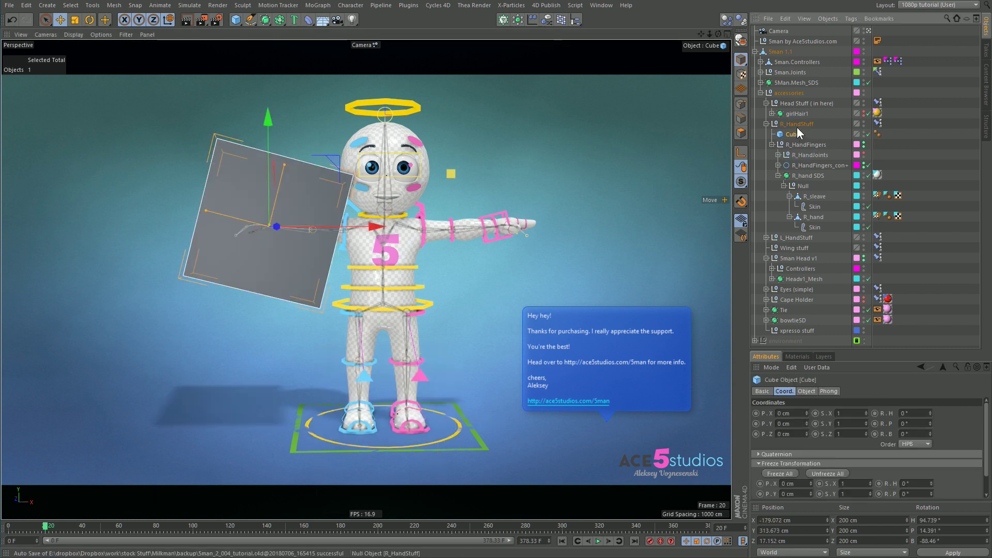
key(t)
drag(560, 167, 238, 261)
- Move and rotate R_Hand_con+.Goal to check the Cube follows the hand
key(e)
click(281, 219)
drag(281, 219, 330, 268)
key(r)
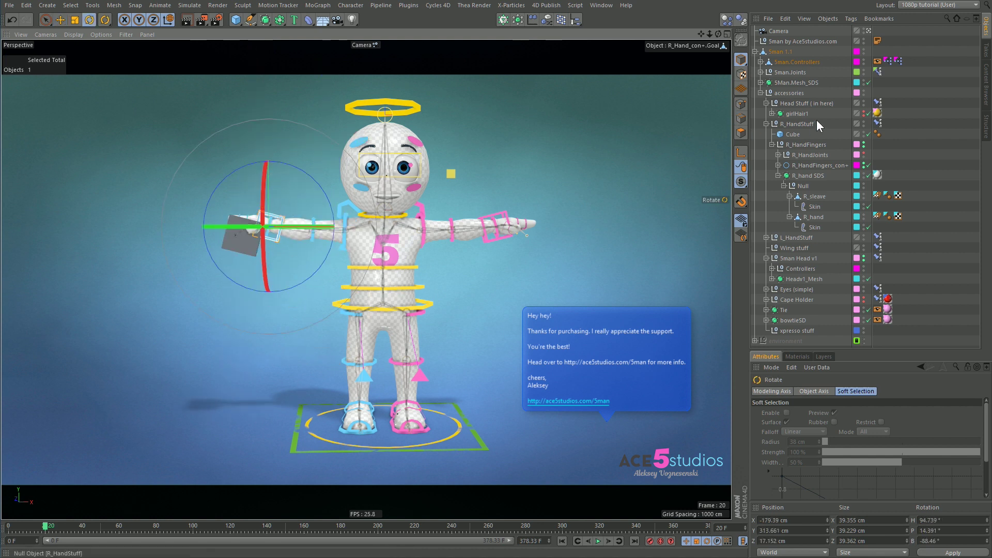
click(799, 114)
click(766, 124)
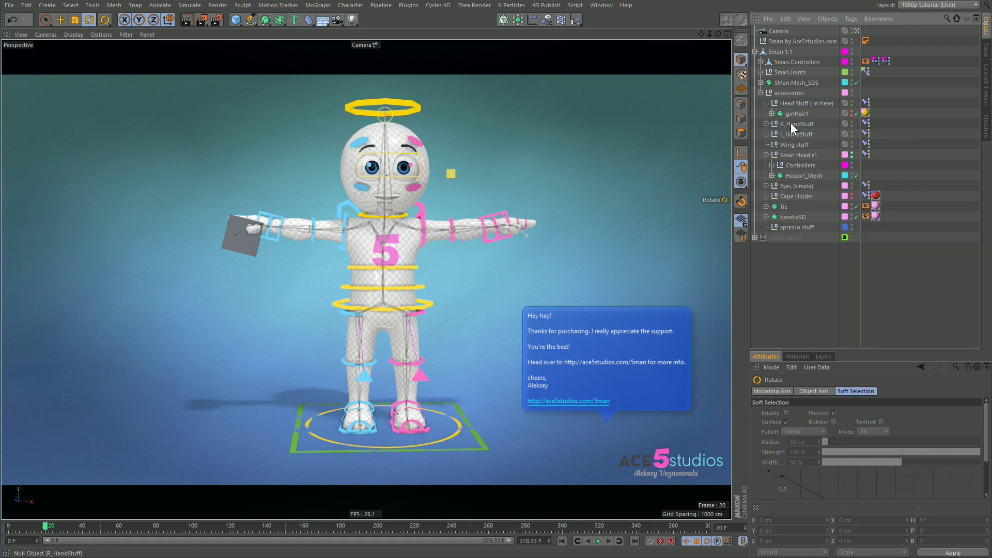
click(791, 134)
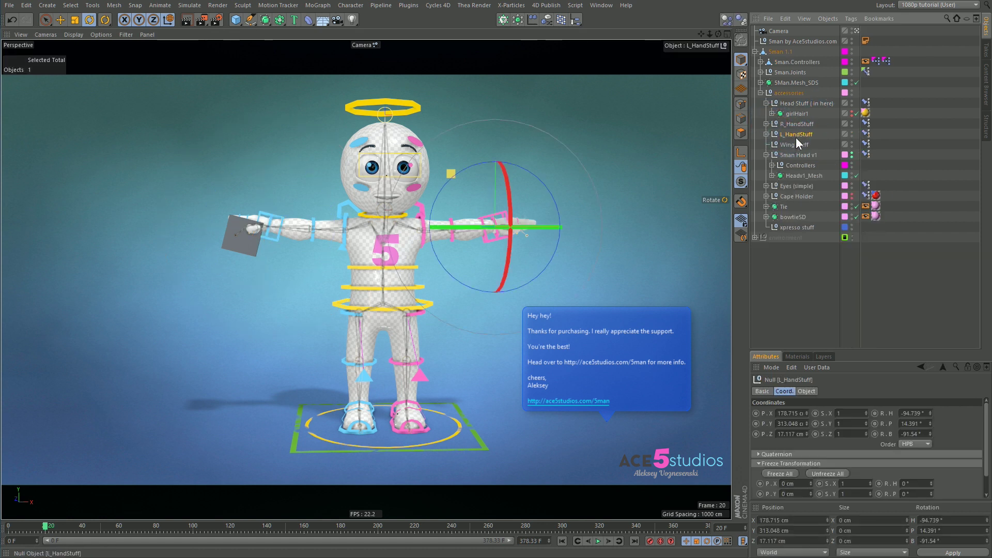
click(785, 144)
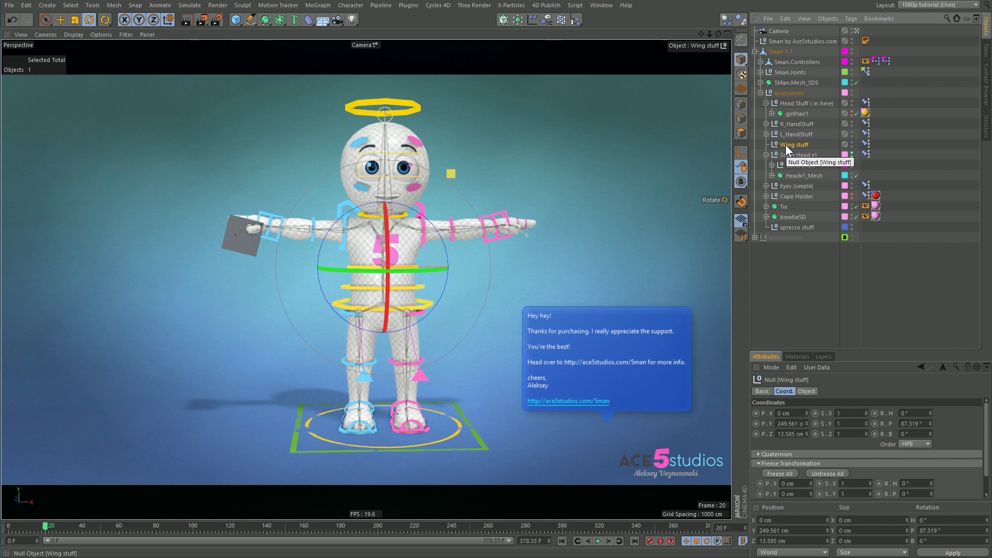
click(785, 154)
click(766, 155)
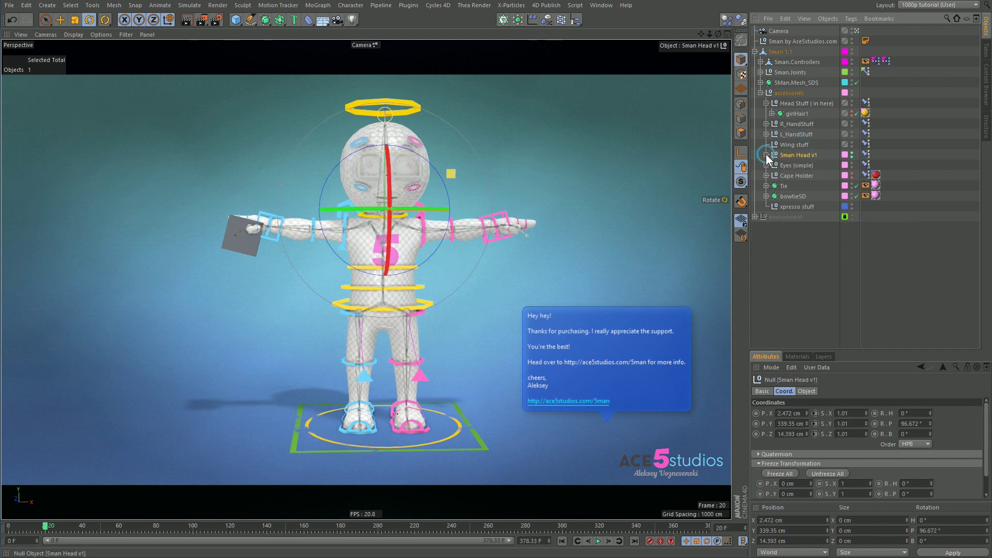
click(787, 166)
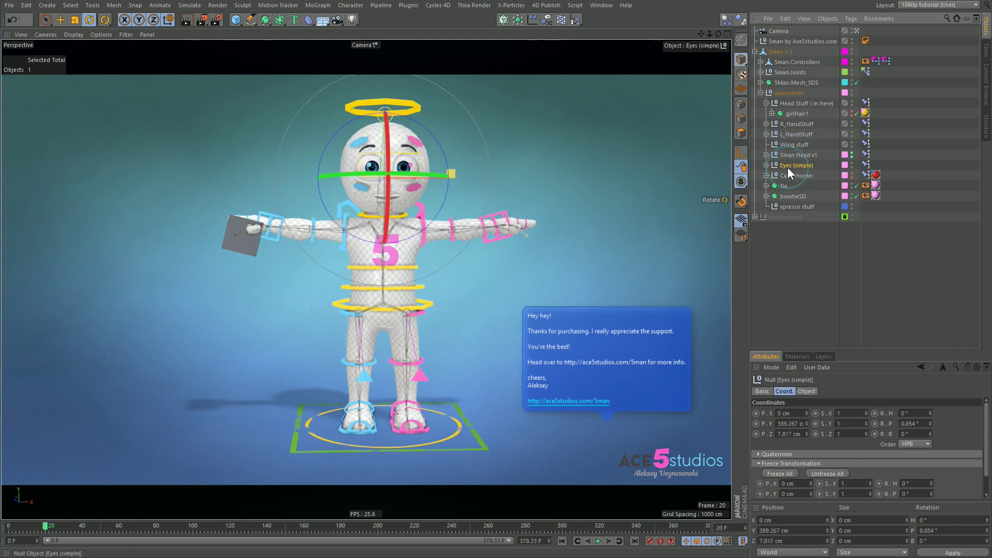
click(790, 177)
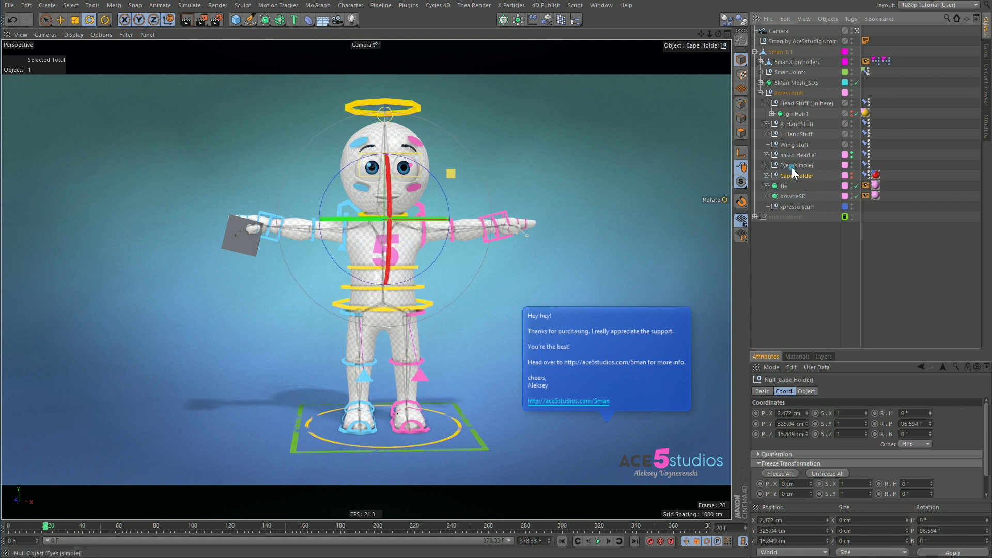
click(792, 168)
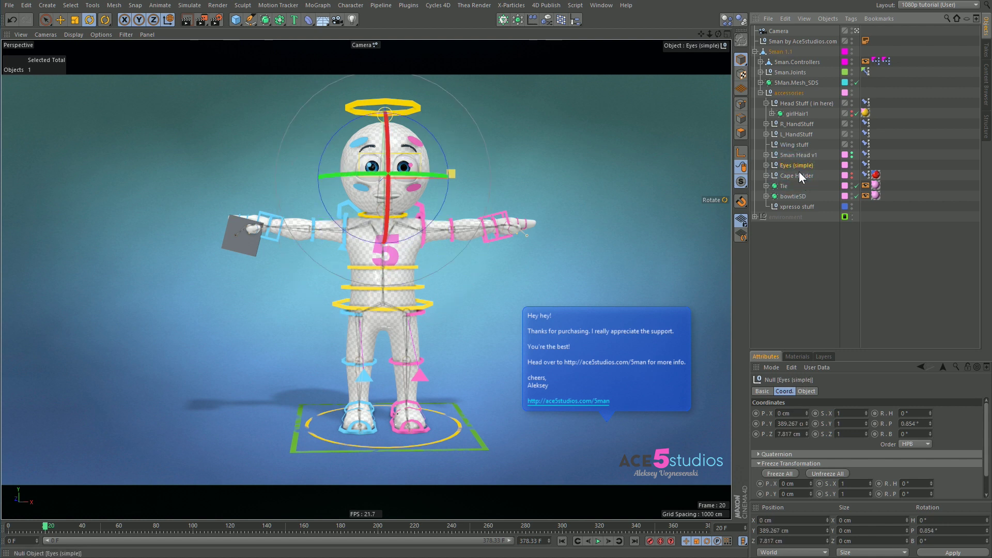
click(824, 147)
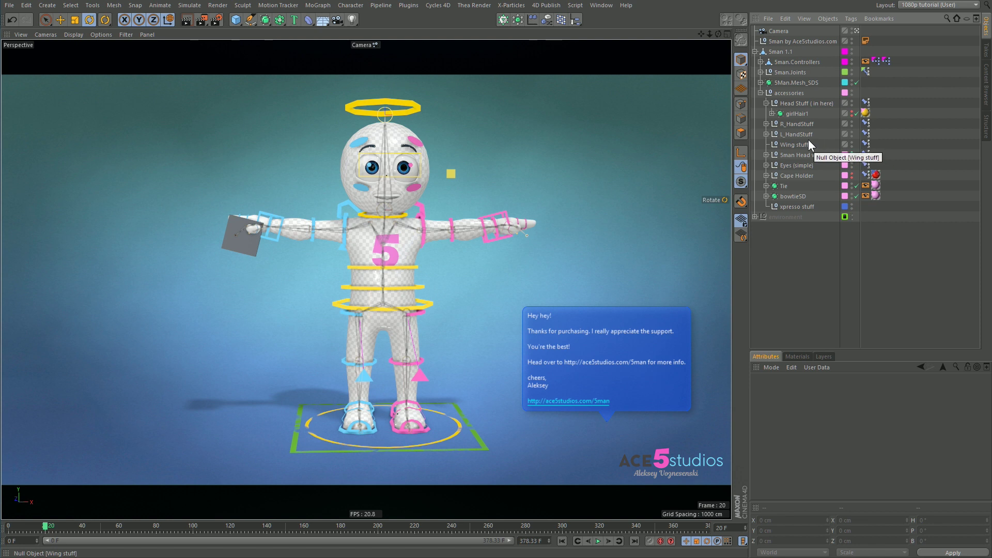
middle_click(783, 61)
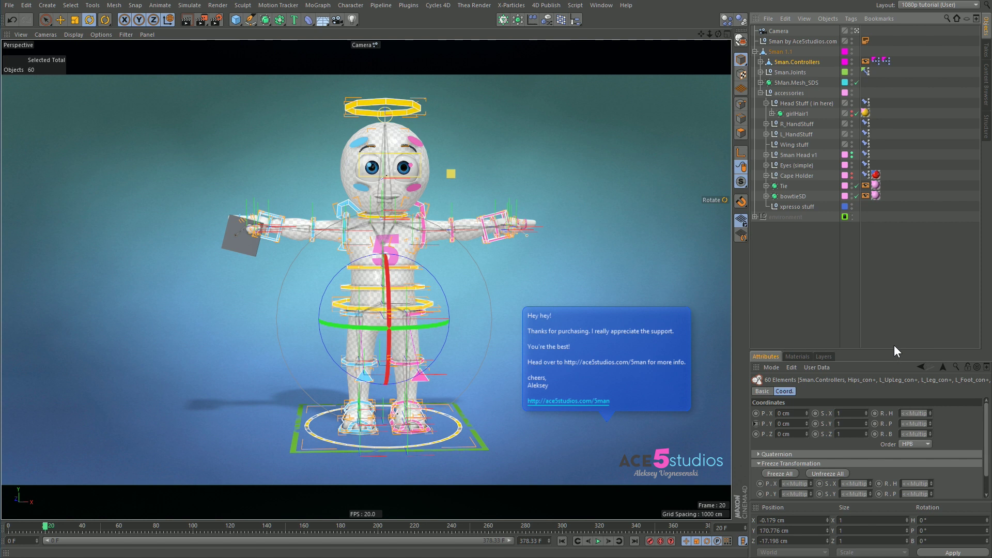
click(760, 62)
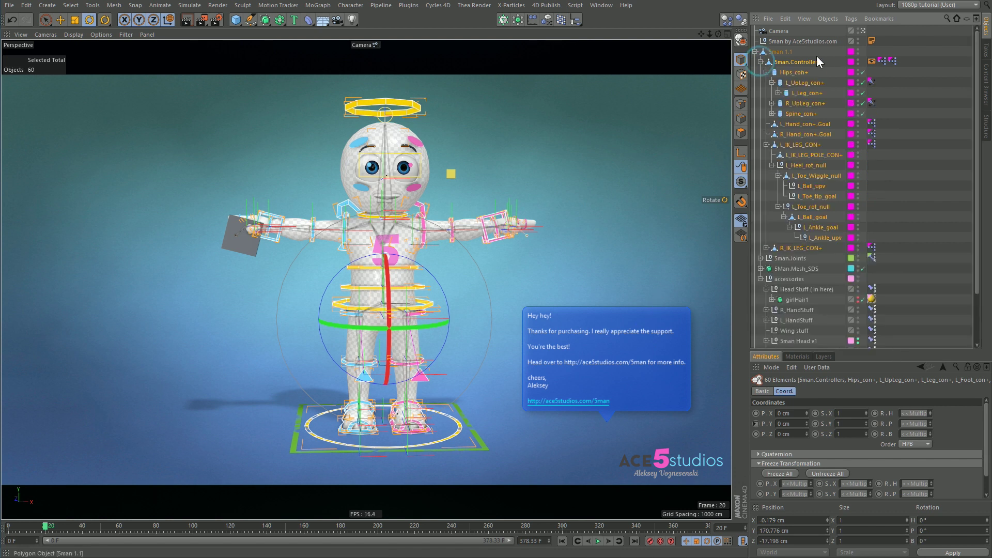
click(235, 255)
key(ctrl+shift+a)
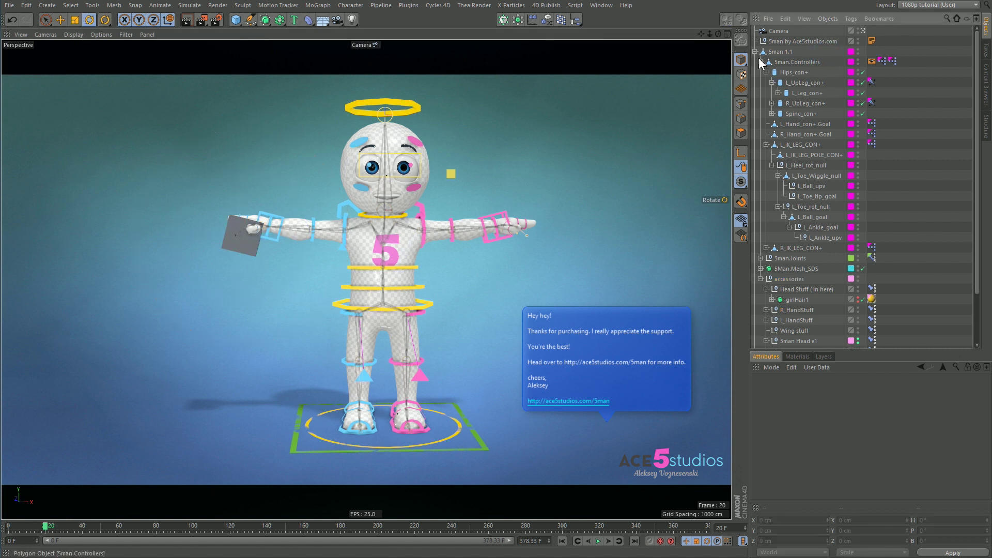
click(760, 62)
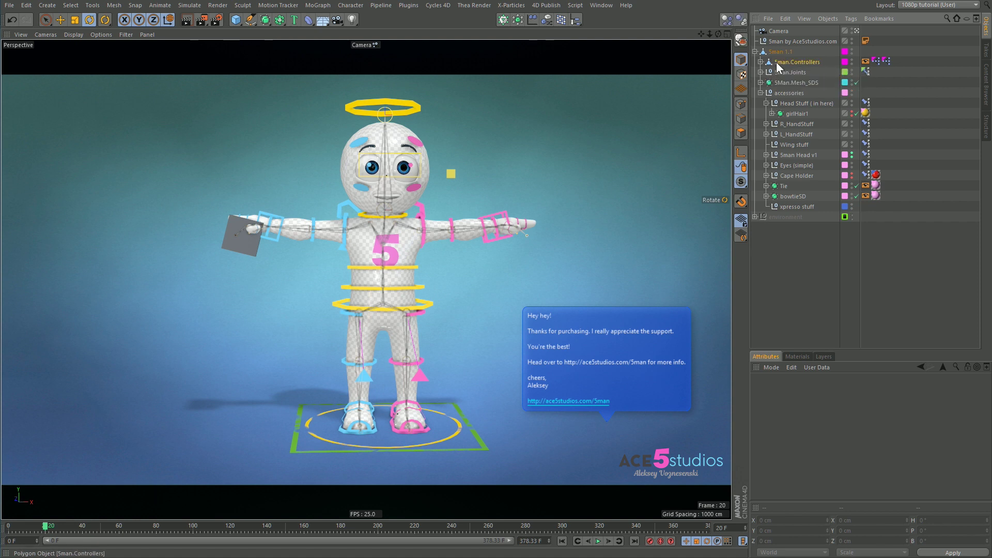
middle_click(775, 62)
click(760, 62)
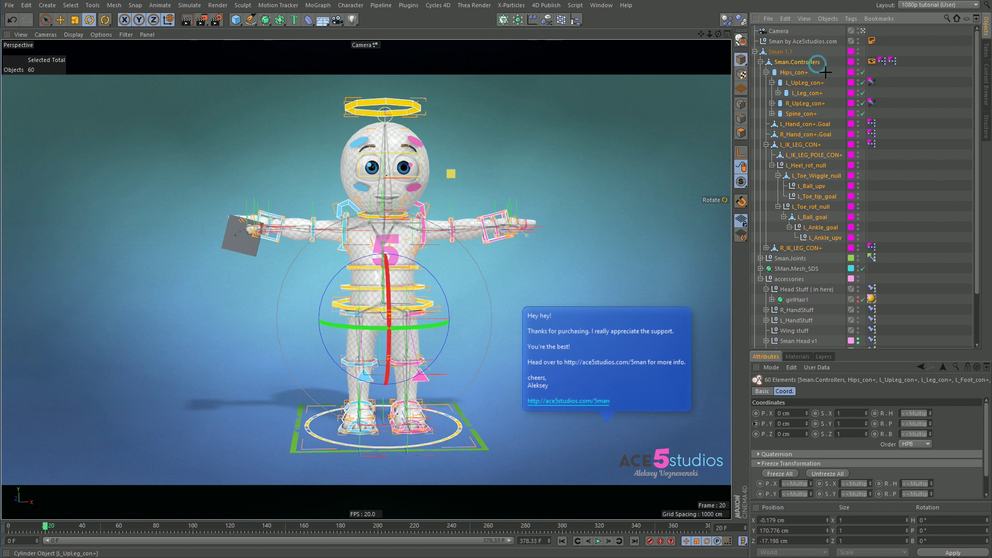
key(ctrl+shift+a)
click(759, 62)
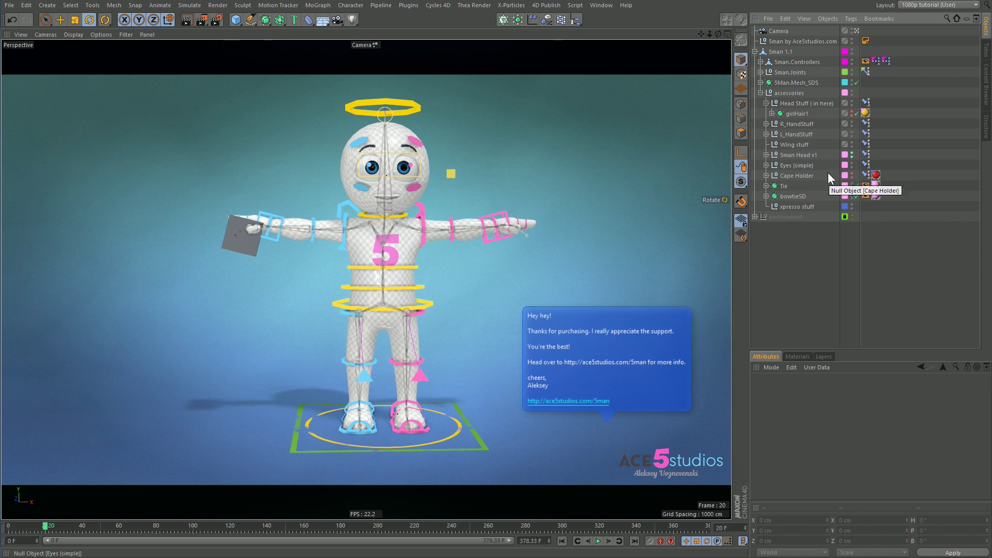
click(865, 145)
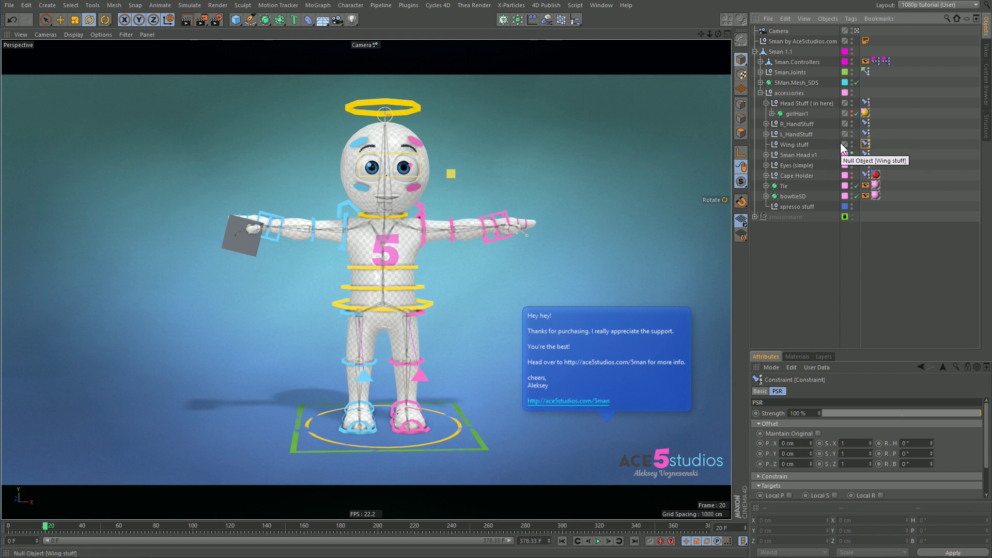
click(821, 137)
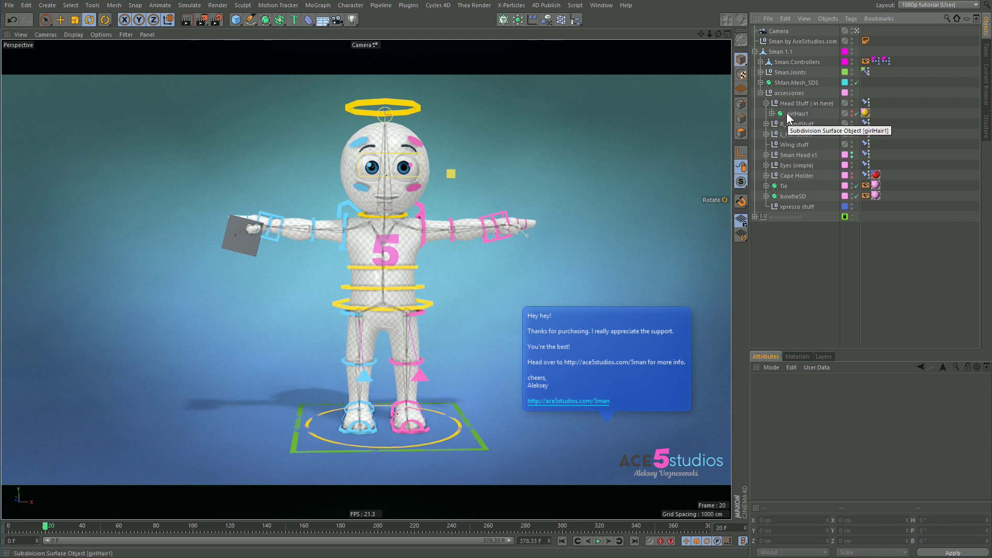
- Enlarge the layer panel and render a region over the character's torso
click(829, 356)
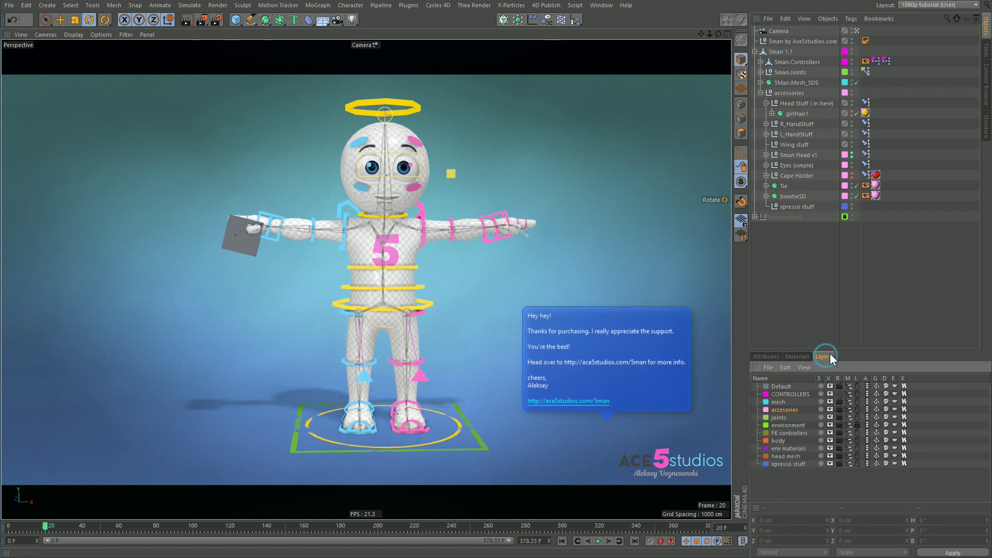
drag(842, 350, 848, 292)
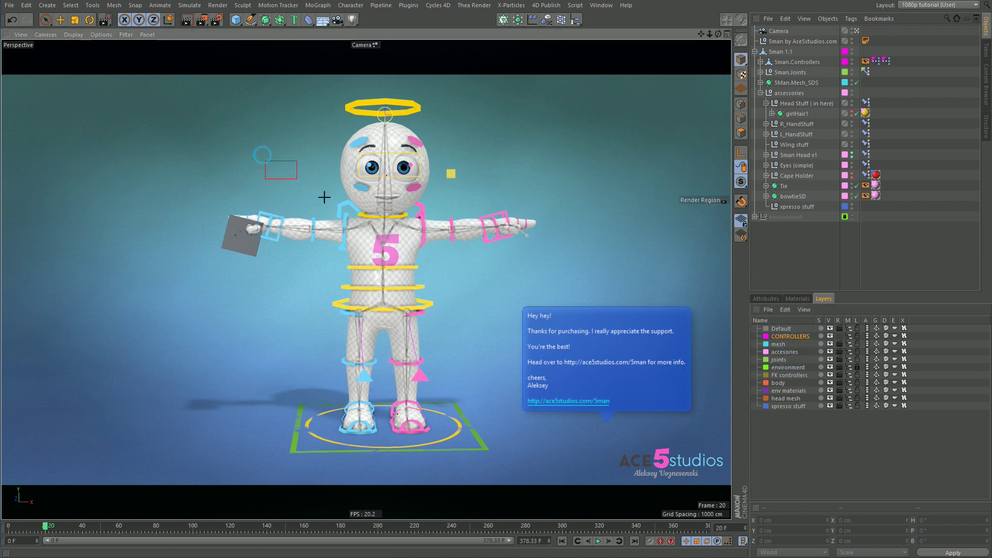
key(alt+r)
mouse_move(330, 202)
mouse_down()
mouse_move(436, 272)
mouse_move(445, 268)
mouse_up()
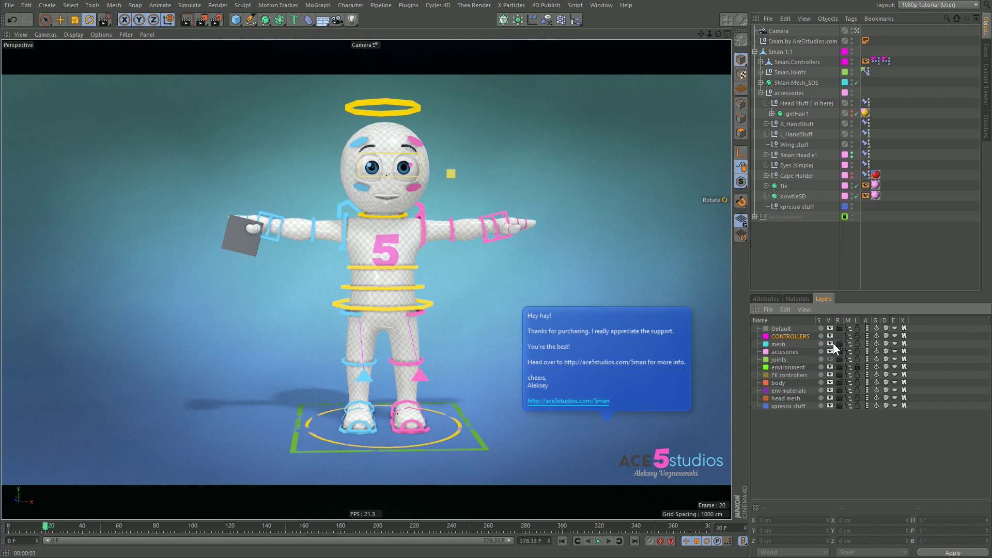
- Lock the mesh layer to pick arm and shoulder controllers, then unlock it and inspect the accesories layer
click(857, 344)
click(421, 220)
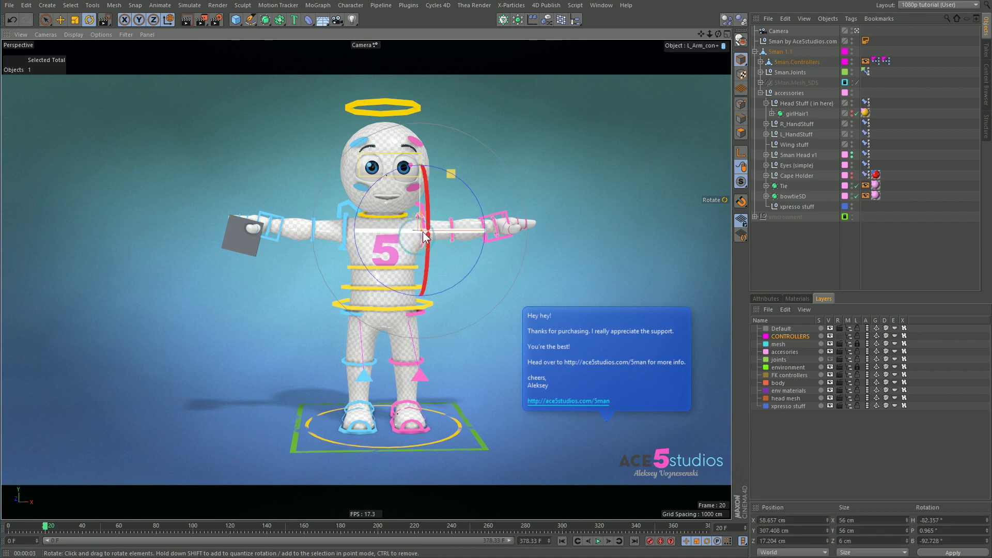
click(411, 252)
click(568, 289)
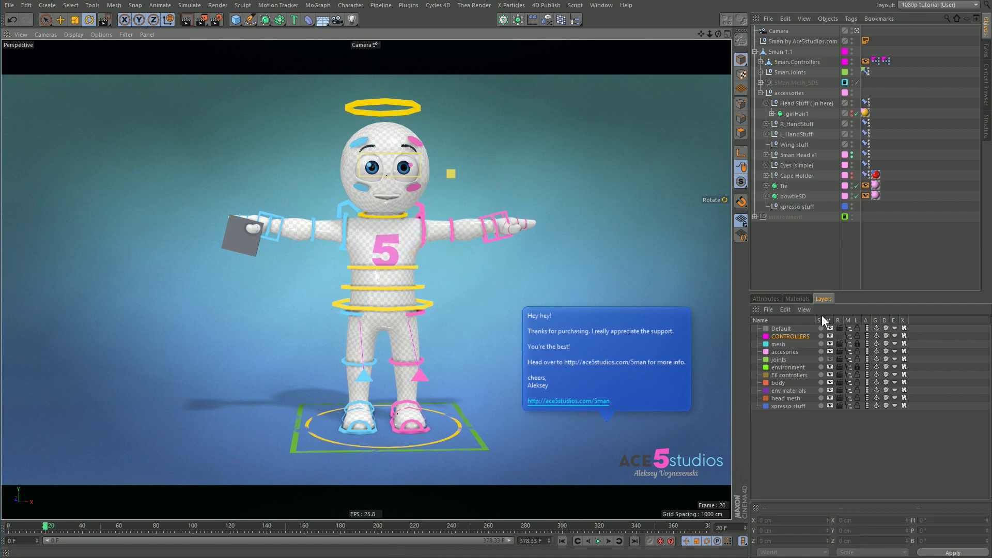
click(857, 343)
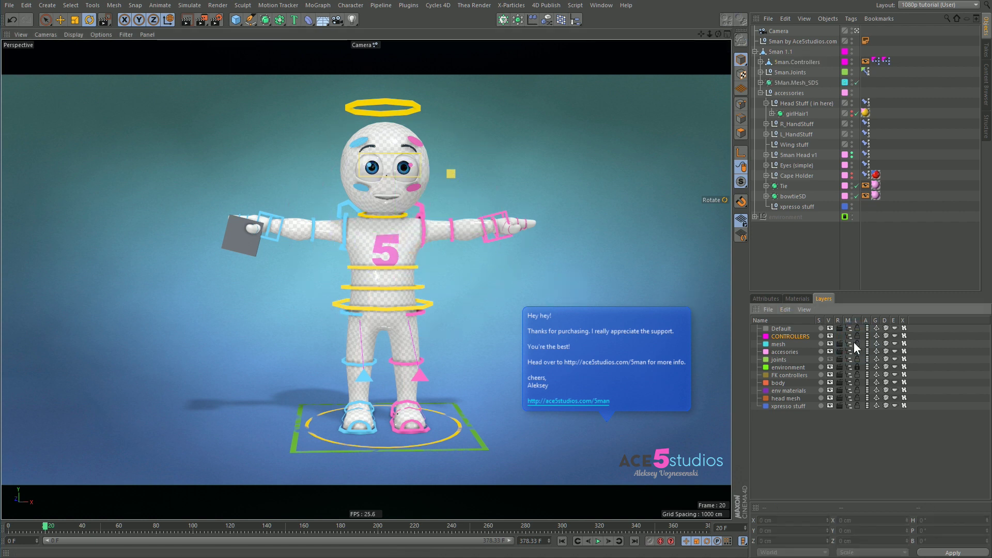
click(772, 352)
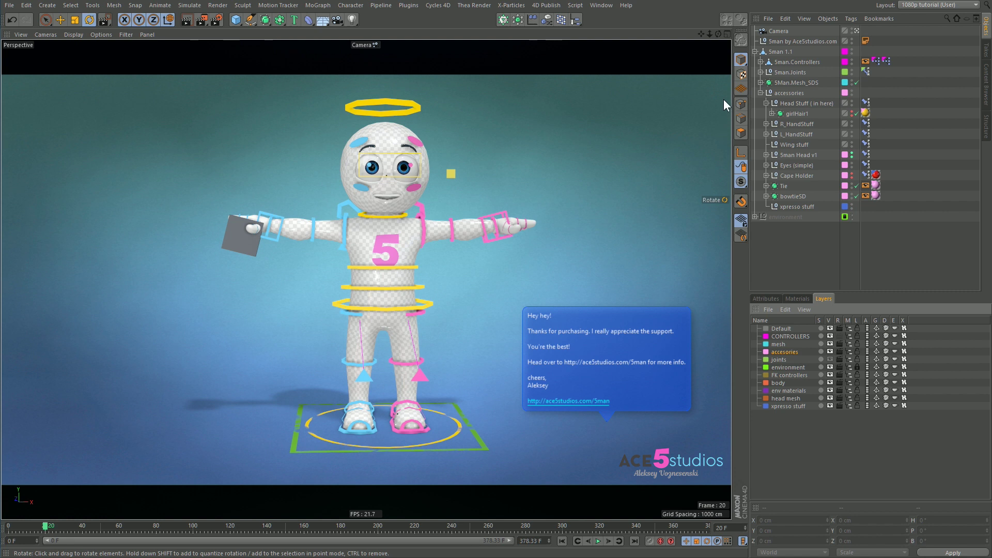
click(764, 299)
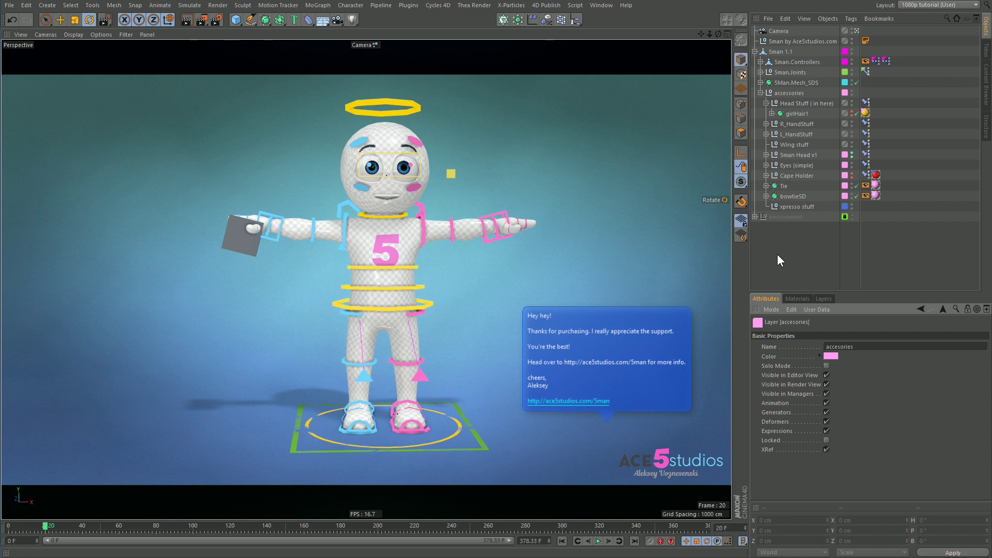
- Filter the material list to env materials and select the Mat environment material
click(803, 297)
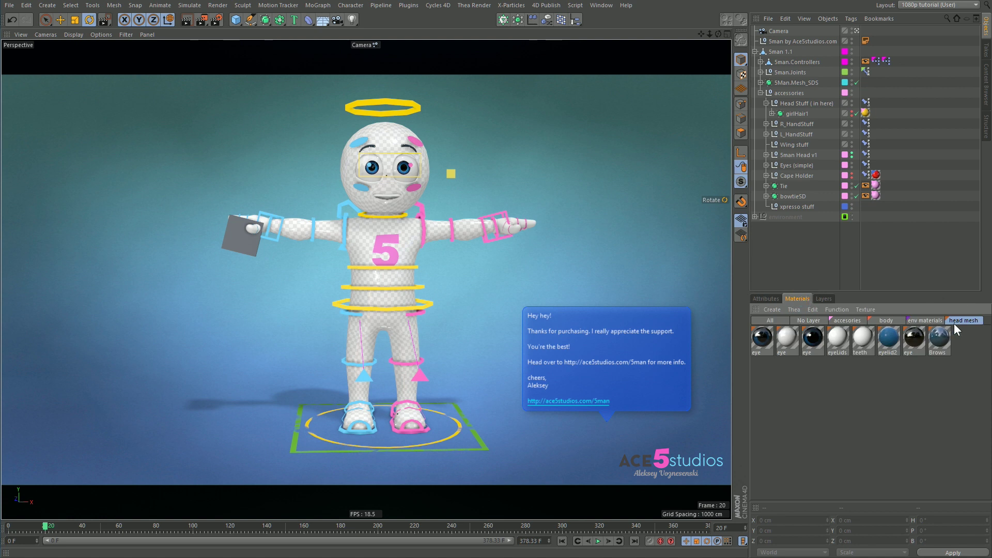
click(822, 300)
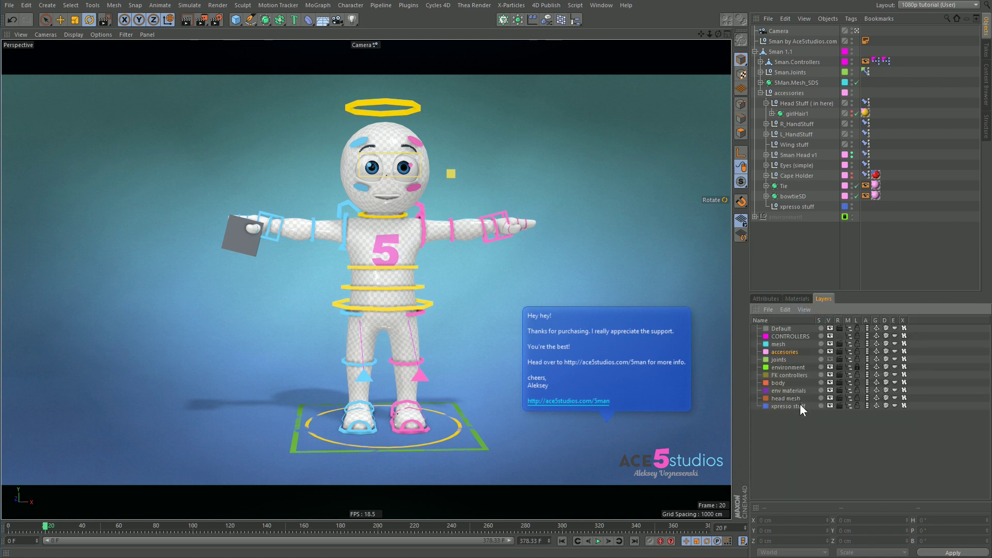
click(798, 298)
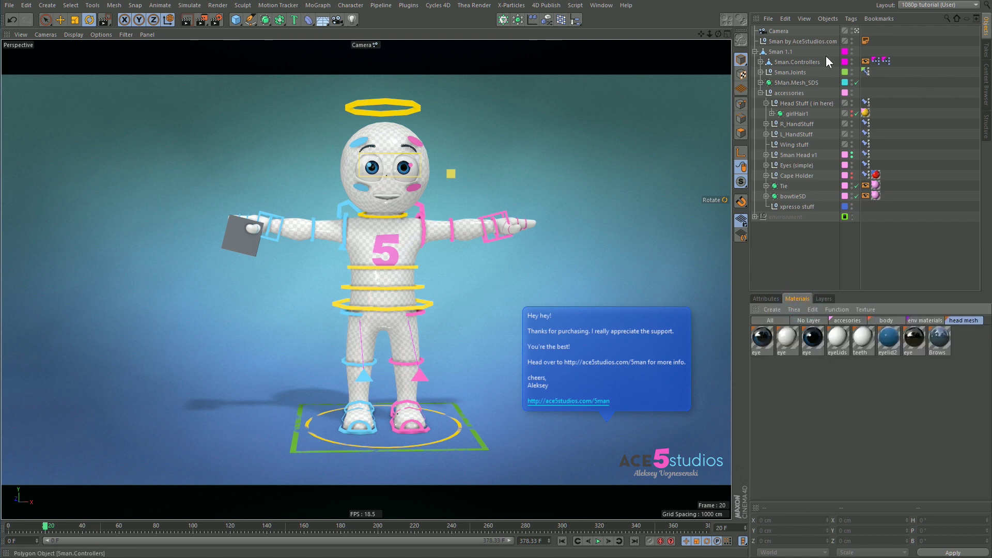
click(934, 320)
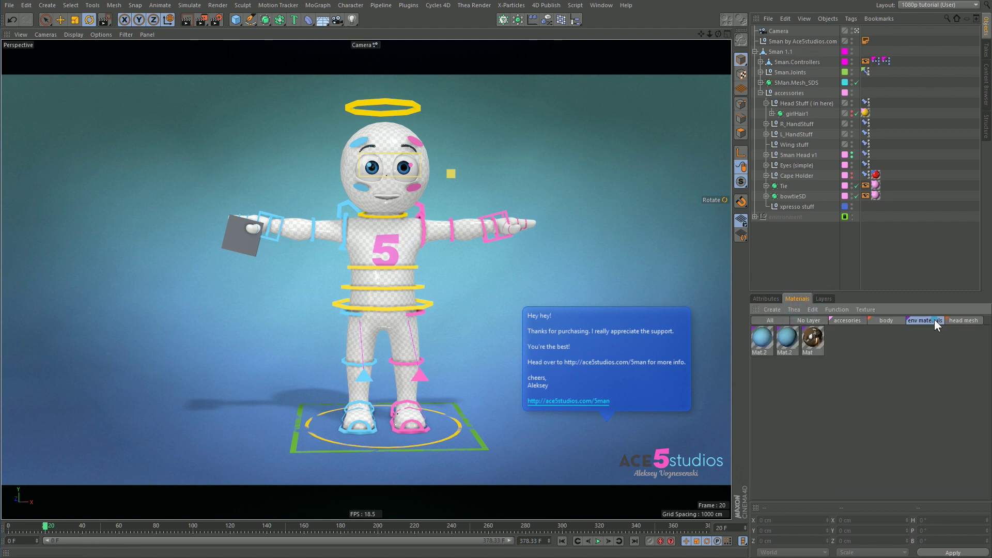
click(954, 320)
click(938, 320)
click(955, 320)
click(930, 321)
click(819, 345)
- Switch the material filter to accesories, then to the body layer
click(847, 320)
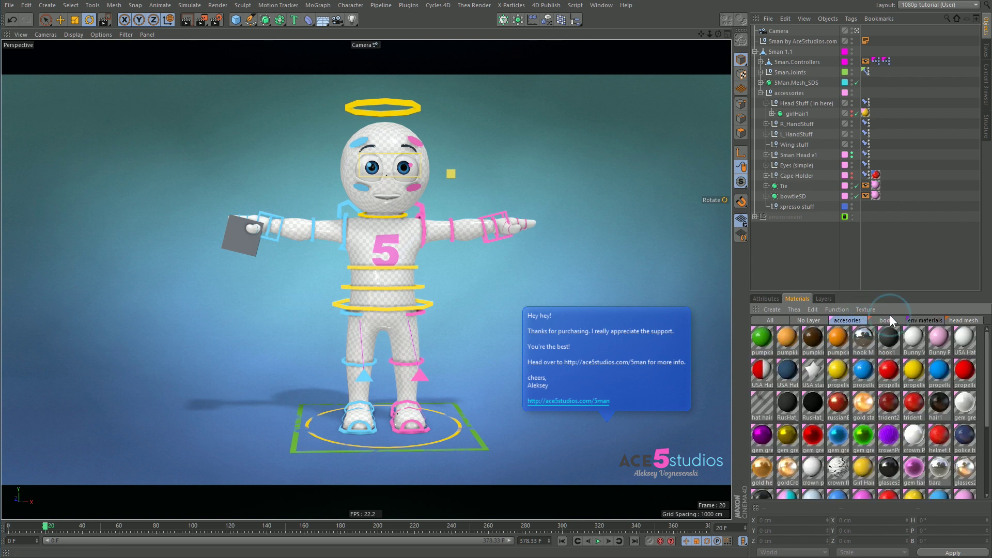
scroll(885, 350, up, 4)
click(886, 321)
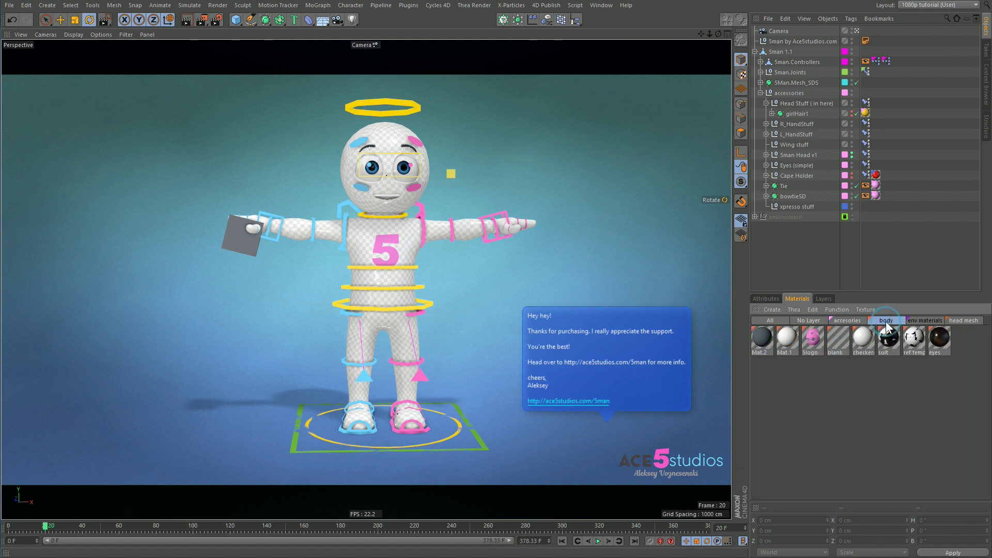